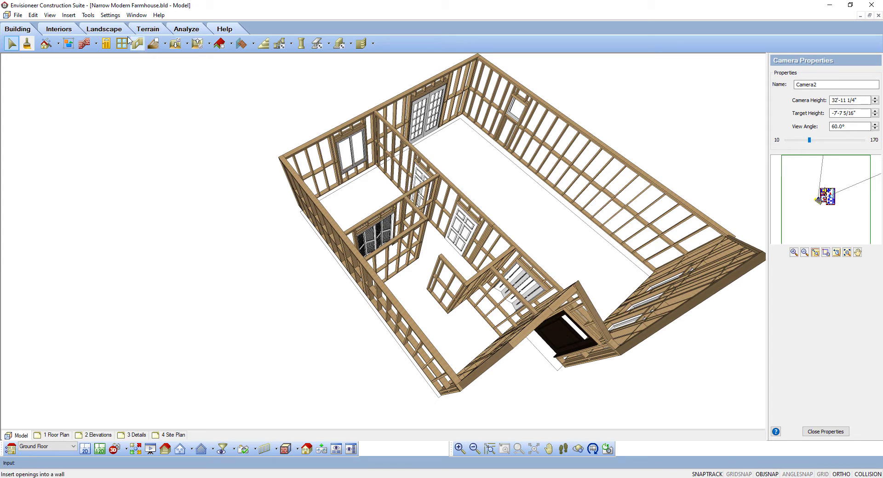
- Open the Ground Floor's framing options in Building Locations and bring up the wall infill library for its infill configuration
{"action": "left_click", "coordinate": [114, 17]}
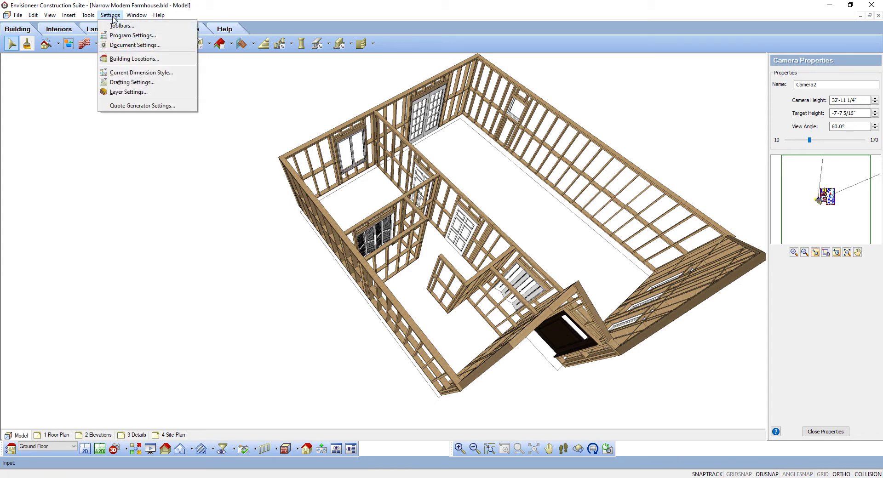
{"action": "left_click", "coordinate": [129, 59]}
{"action": "left_click", "coordinate": [354, 210]}
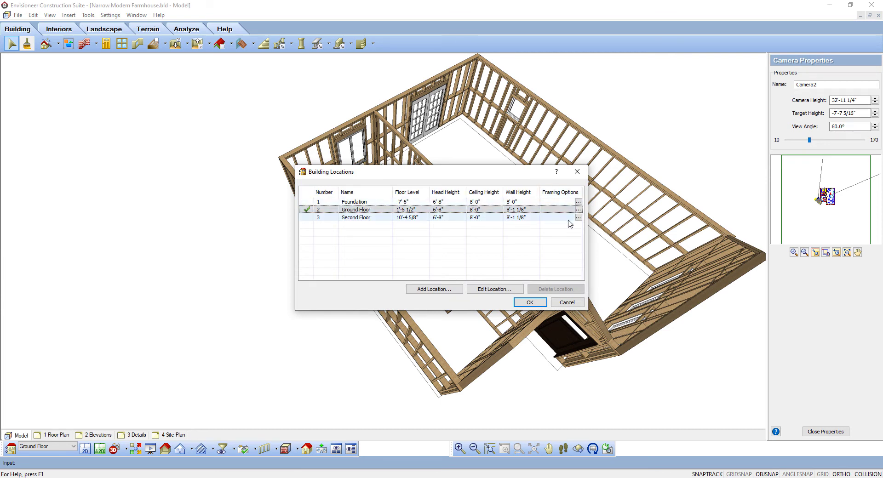
{"action": "left_click_drag", "start_coordinate": [529, 171], "coordinate": [250, 205]}
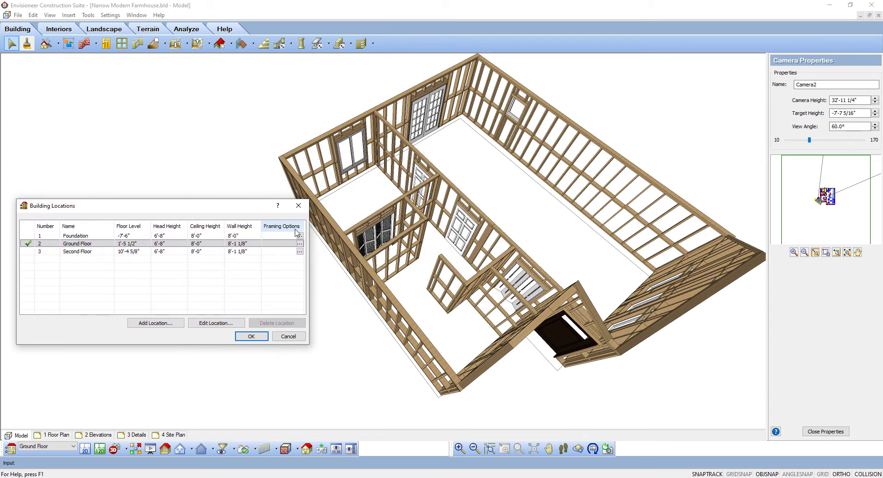
{"action": "left_click", "coordinate": [299, 243]}
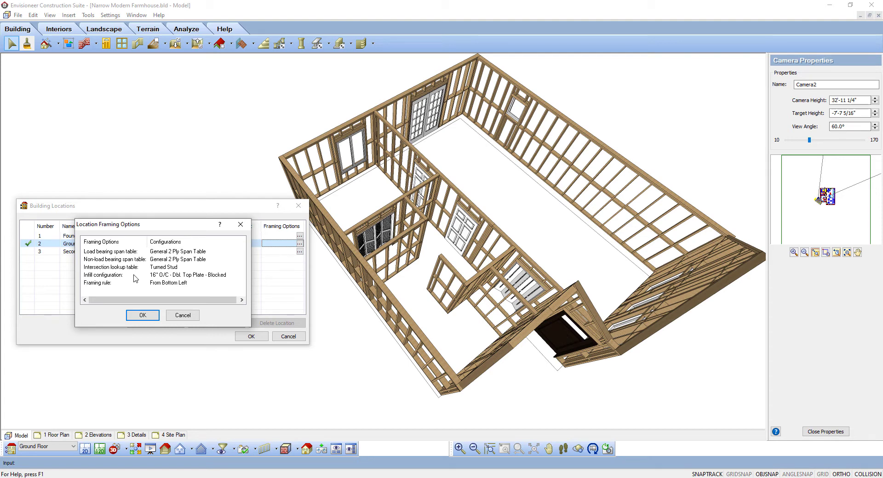
{"action": "double_click", "coordinate": [117, 274]}
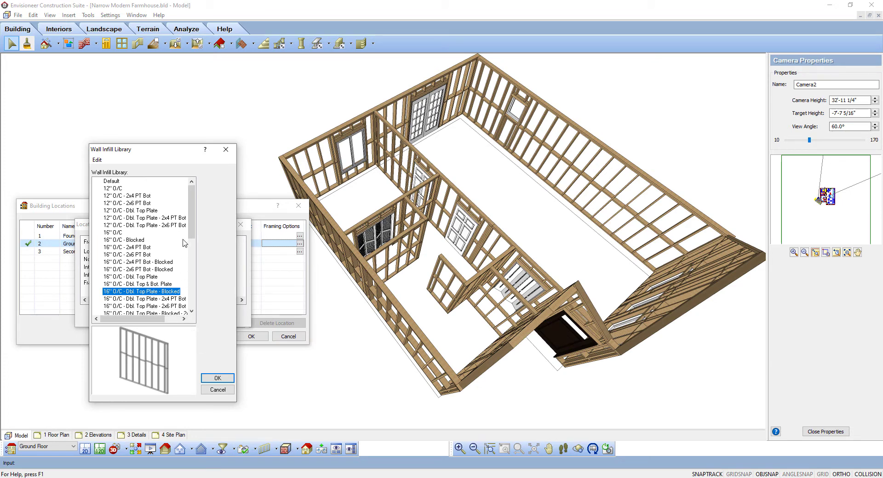
- Browse the wall infill library and preview the Steel Stud @ 12" O/C and 16" O/C - Dbl. Top & Bot. Plate configurations
{"action": "scroll", "coordinate": [188, 220], "scroll_direction": "down", "scroll_amount": 2}
{"action": "left_click_drag", "start_coordinate": [189, 220], "coordinate": [184, 258]}
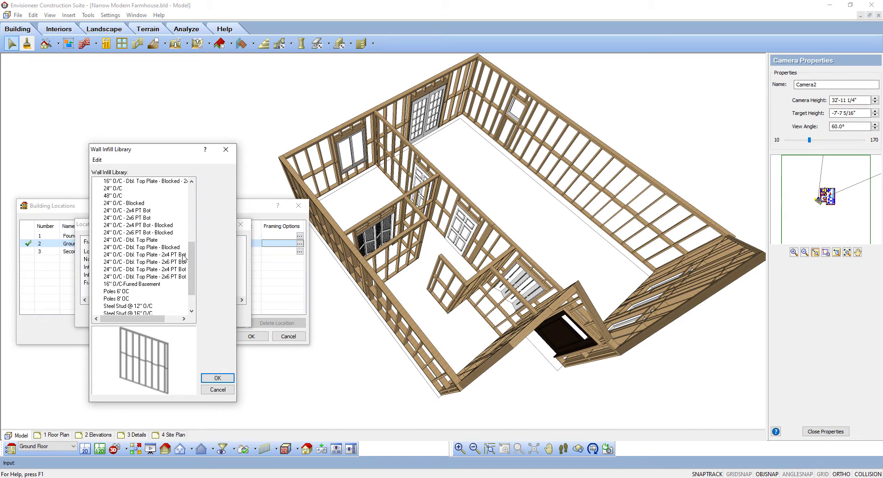
{"action": "left_click", "coordinate": [129, 291]}
{"action": "left_click", "coordinate": [124, 306]}
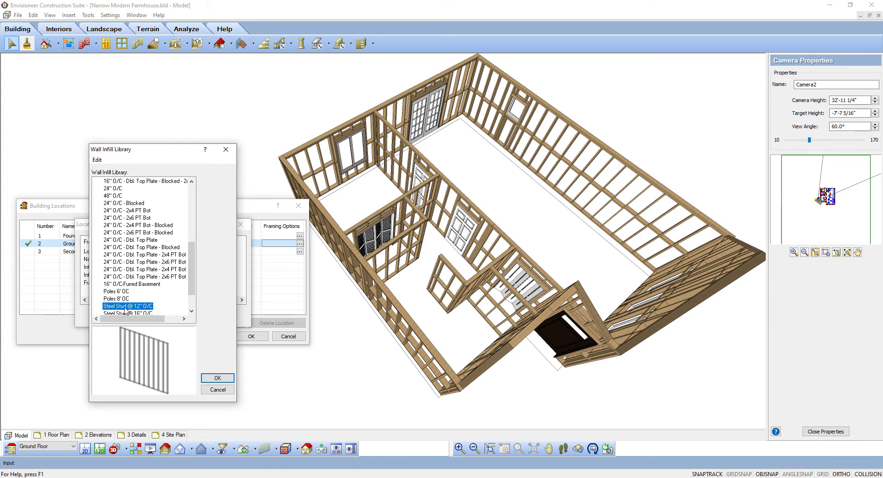
{"action": "left_click_drag", "start_coordinate": [190, 281], "coordinate": [202, 235]}
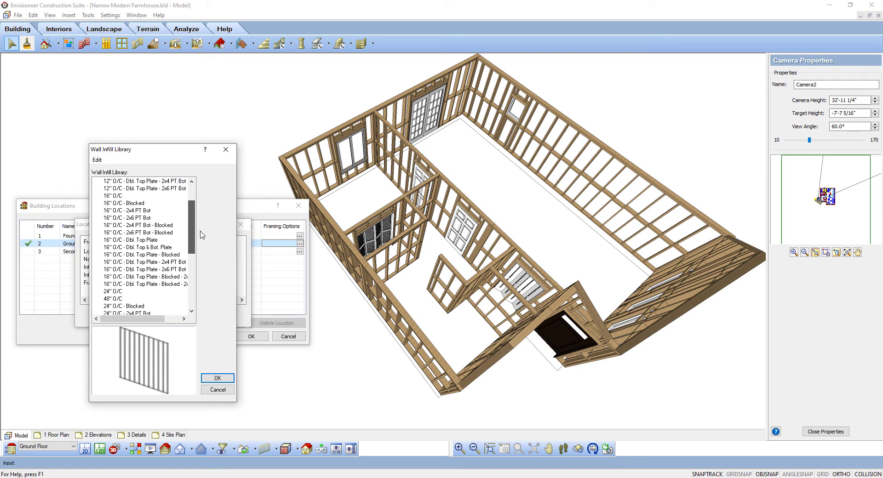
{"action": "left_click", "coordinate": [156, 248]}
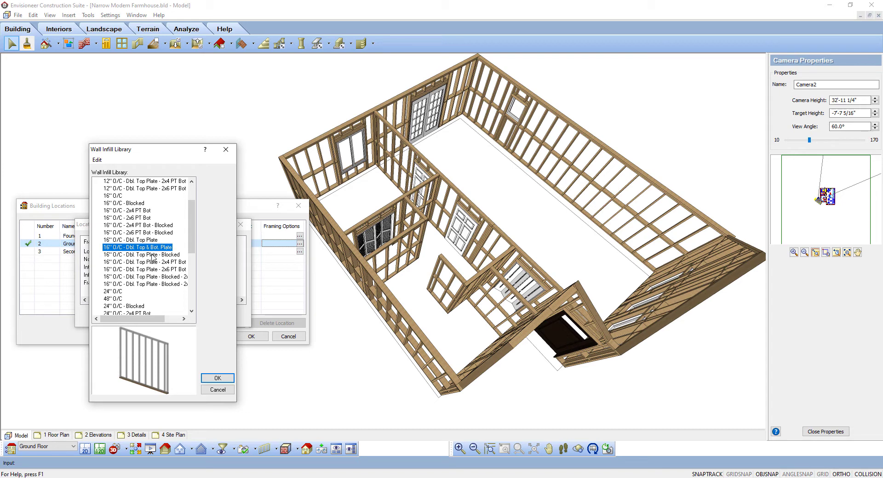
- Add a wall infill configuration based on 16" O/C - Dbl. Top Plate - Blocked and name it New Infill 16" O.C
{"action": "left_click", "coordinate": [153, 256]}
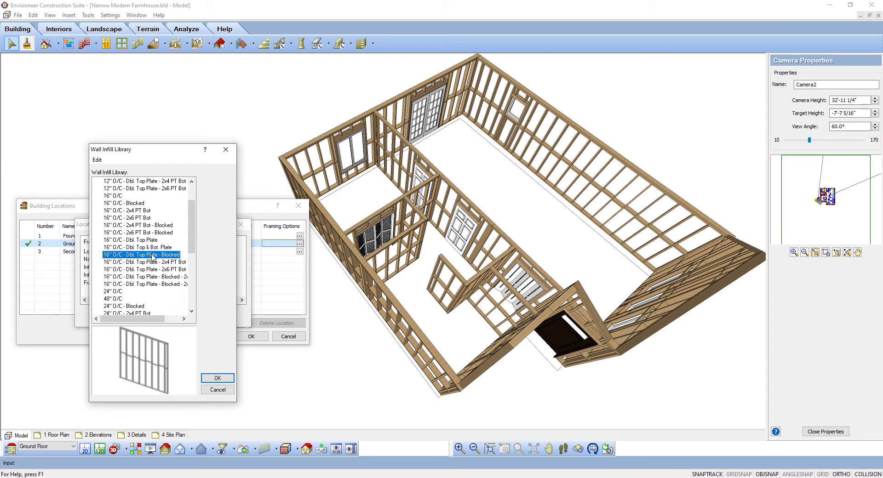
{"action": "right_click", "coordinate": [153, 256]}
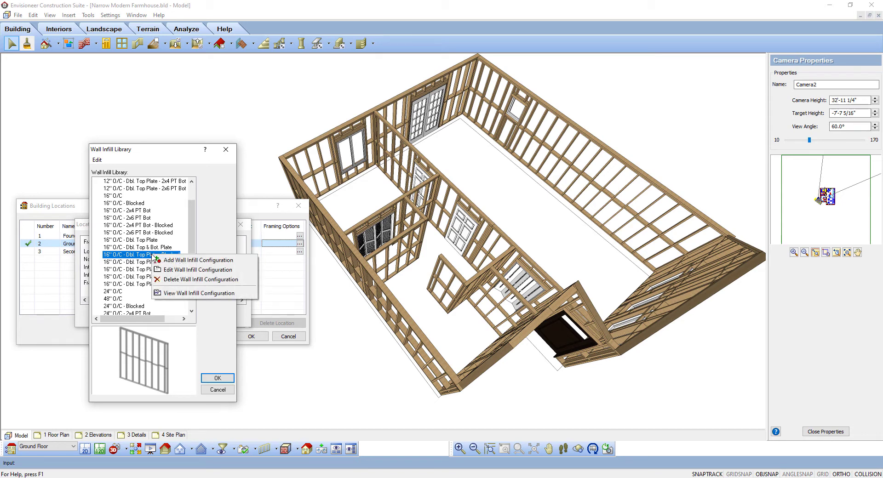
{"action": "left_click", "coordinate": [219, 260]}
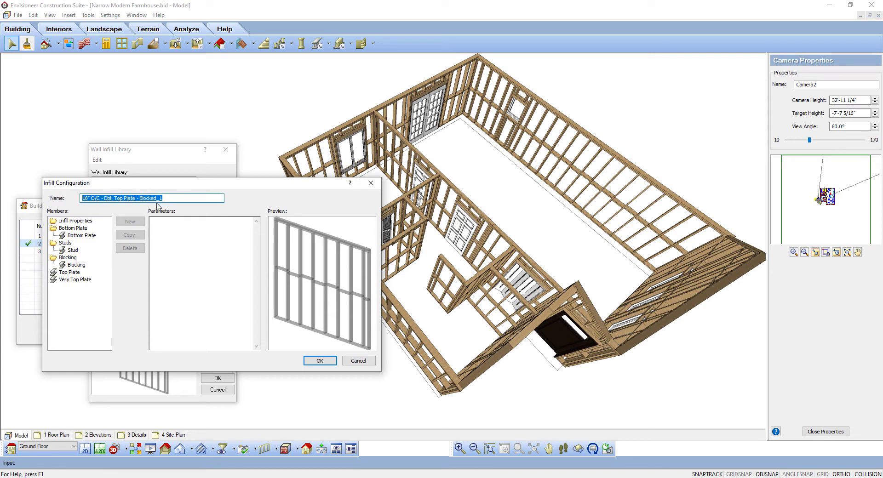
{"action": "type", "text": "New In"}
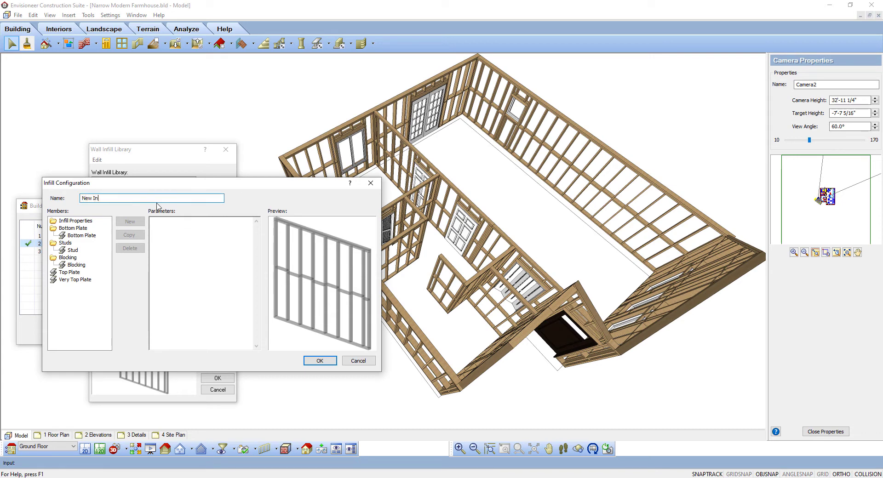
{"action": "type", "text": "fill 16\" O.C."}
- In the infill properties, choose Nearest for stud interference and turn off the option for cutting the bottom at openings
{"action": "left_click", "coordinate": [79, 236]}
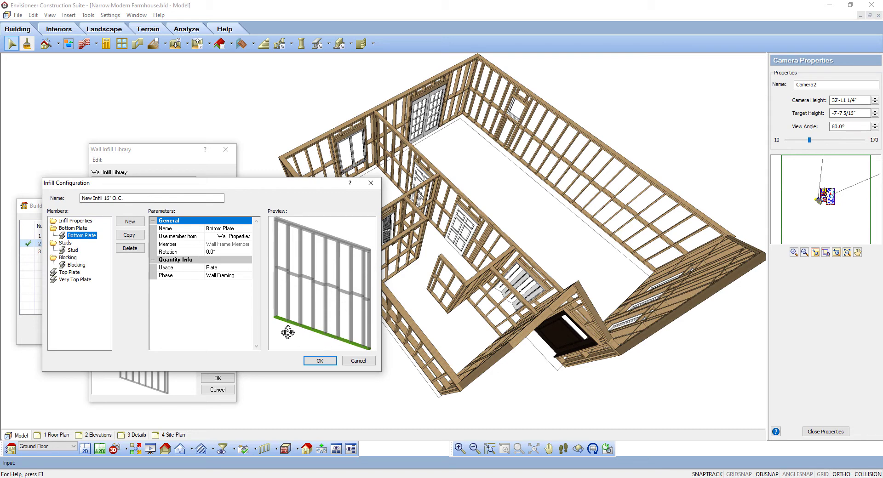
{"action": "left_click_drag", "start_coordinate": [338, 302], "coordinate": [338, 300]}
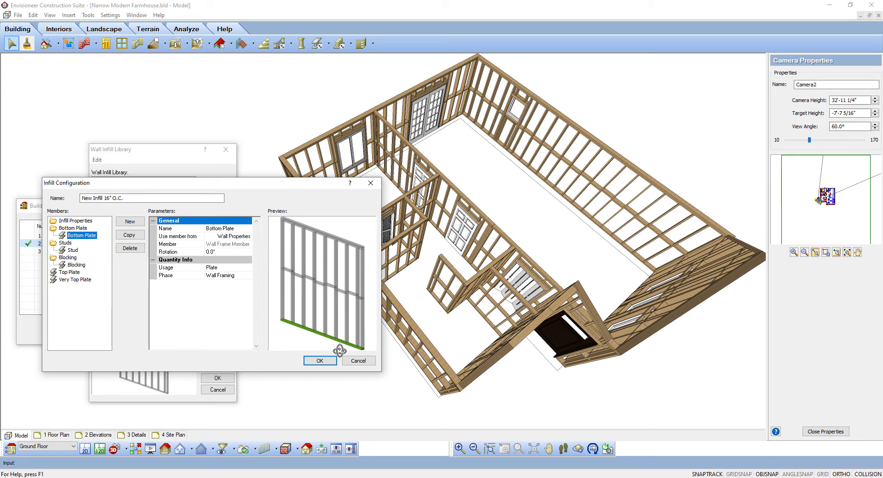
{"action": "left_click", "coordinate": [74, 221]}
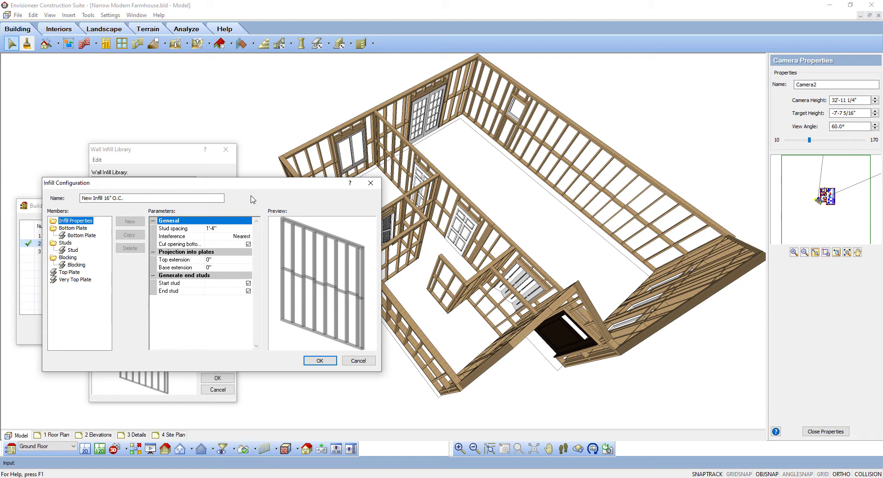
{"action": "left_click", "coordinate": [231, 229]}
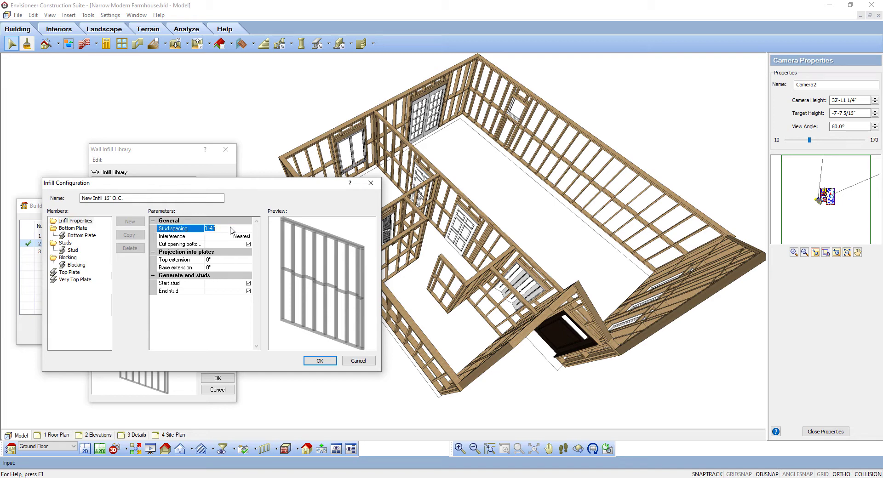
{"action": "left_click", "coordinate": [227, 237]}
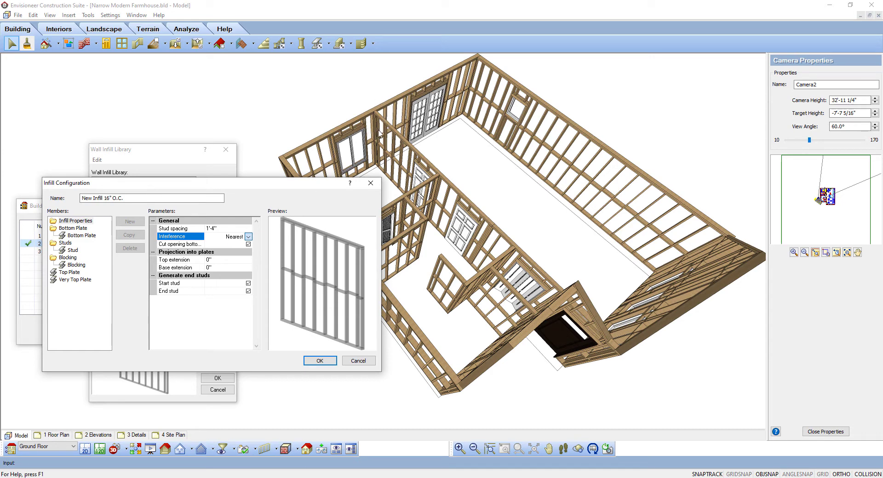
{"action": "left_click", "coordinate": [248, 237]}
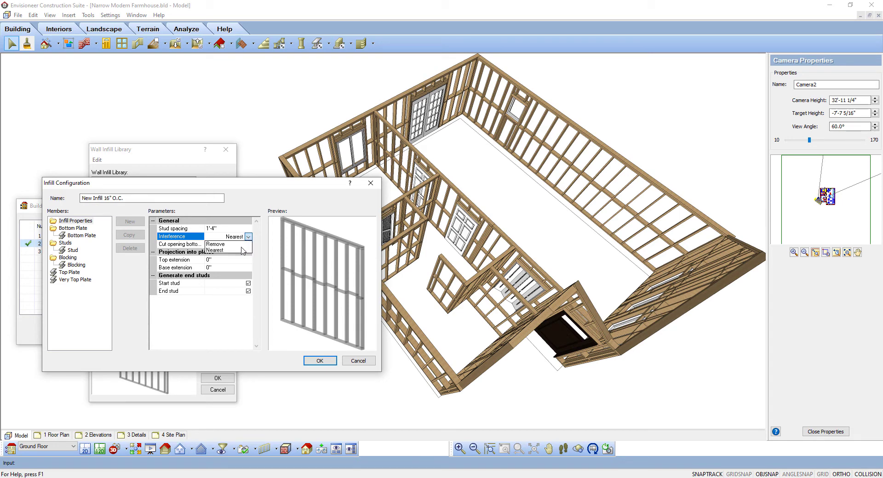
{"action": "left_click", "coordinate": [221, 251]}
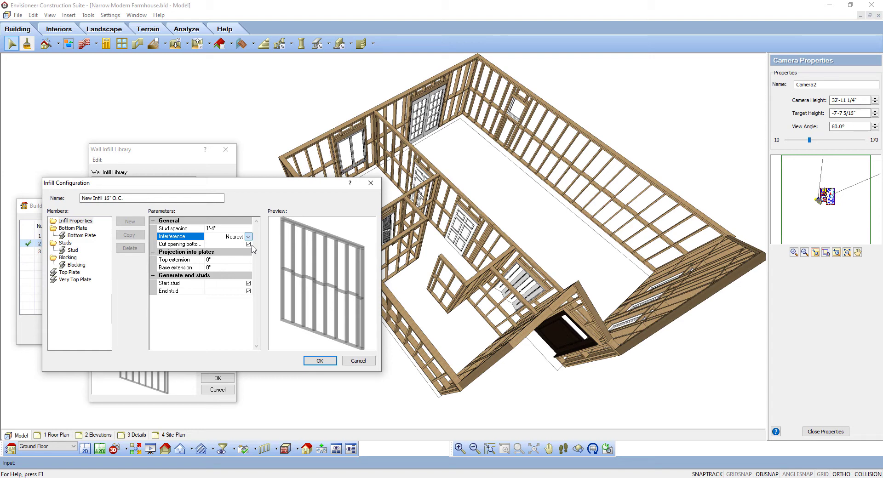
{"action": "left_click", "coordinate": [248, 245]}
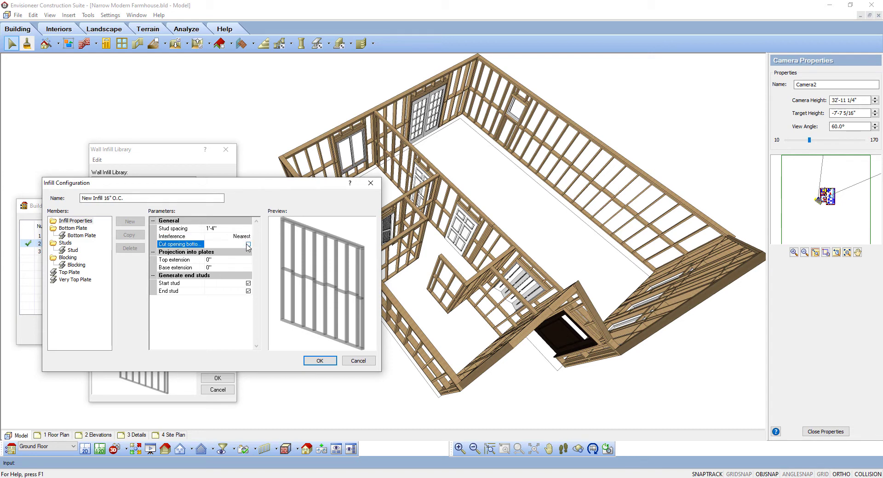
- Try a 4' base extension for the projection into the plates, and set it back to 0
{"action": "left_click", "coordinate": [227, 261]}
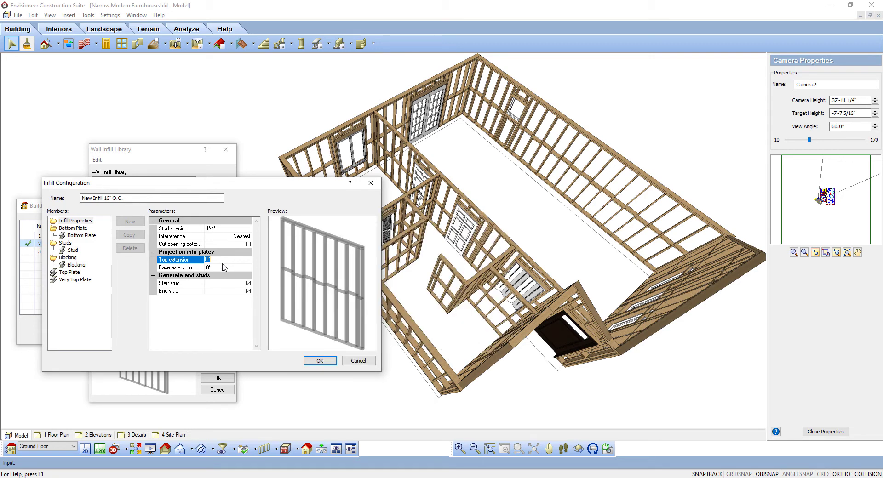
{"action": "left_click", "coordinate": [224, 269]}
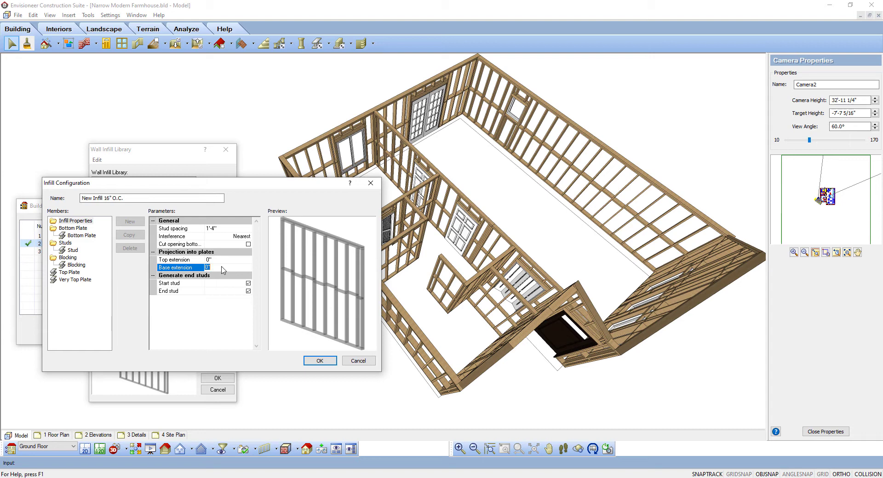
{"action": "type", "text": "4'"}
{"action": "left_click", "coordinate": [231, 261]}
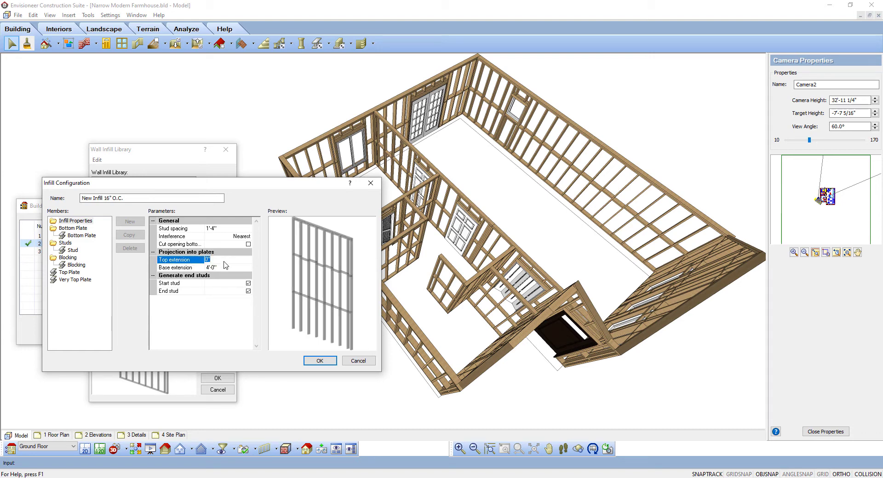
{"action": "left_click", "coordinate": [218, 268]}
{"action": "type", "text": "0"}
{"action": "key", "text": "Return"}
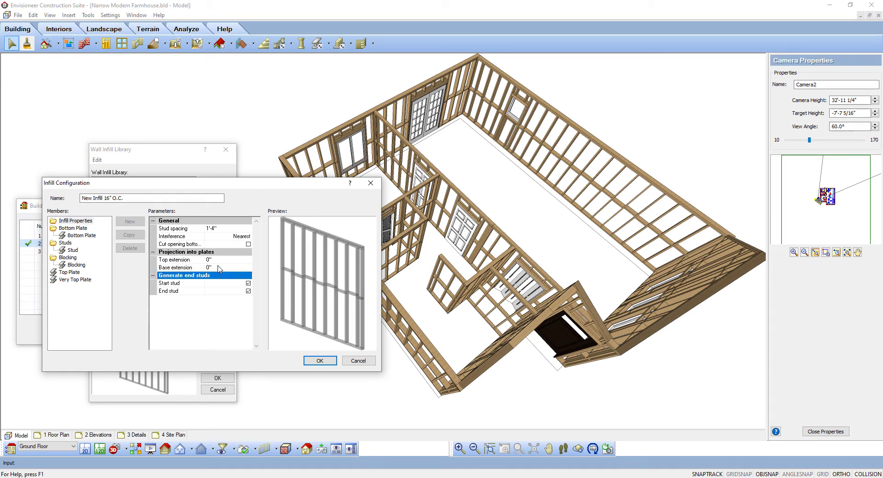
- Switch generation of the start stud and the end stud off and back on to compare the preview
{"action": "left_click", "coordinate": [192, 283]}
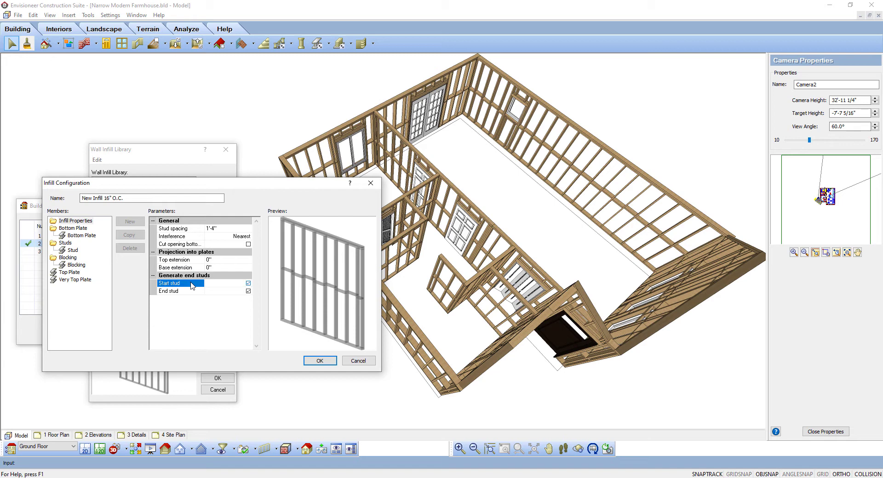
{"action": "left_click", "coordinate": [248, 284]}
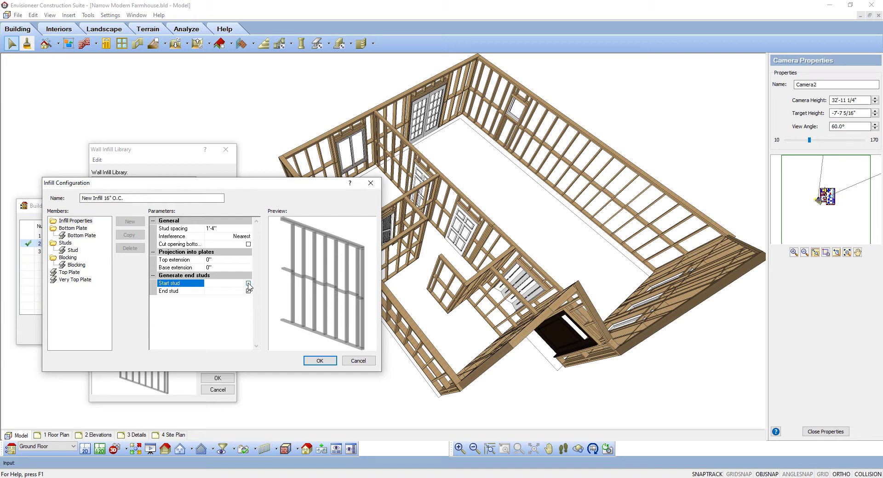
{"action": "left_click", "coordinate": [249, 284]}
{"action": "left_click", "coordinate": [248, 291]}
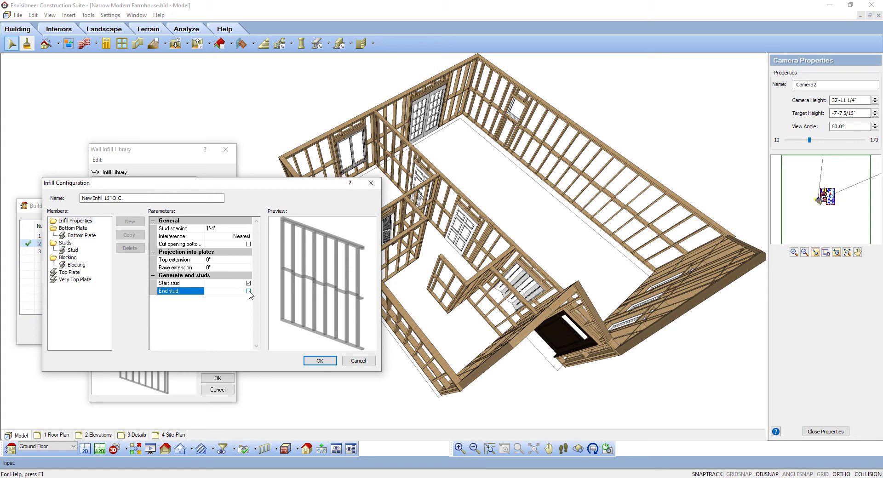
{"action": "left_click", "coordinate": [248, 291]}
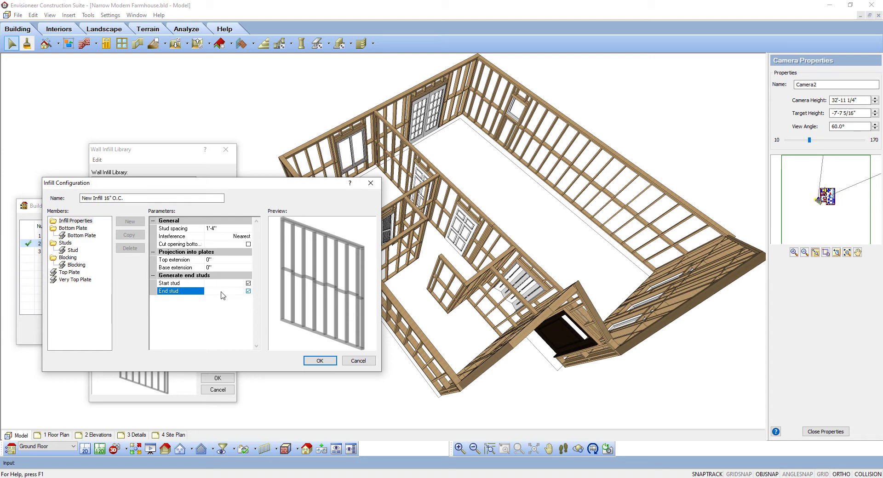
- Select the infill's bottom plate member and enter its name as Bottom Plate
{"action": "left_click", "coordinate": [73, 235]}
{"action": "left_click", "coordinate": [78, 236]}
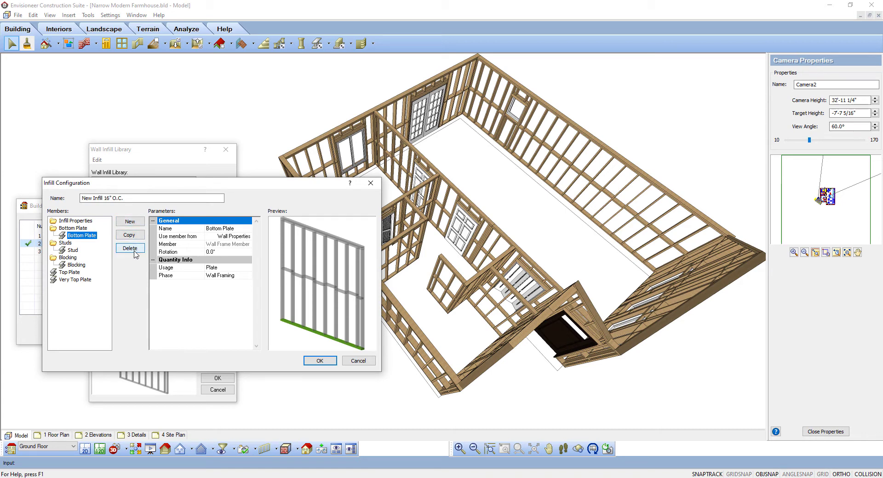
{"action": "left_click", "coordinate": [221, 231]}
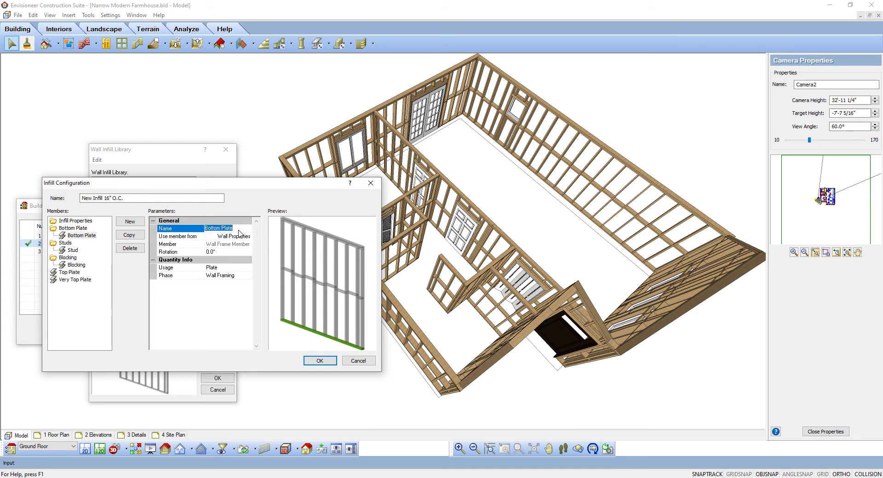
{"action": "key", "text": "BackSpace"}
{"action": "type", "text": "Bottom Plate"}
- Try a 2x4 from the Member Library for the bottom plate, and set its member source back to Wall Properties
{"action": "left_click", "coordinate": [242, 238]}
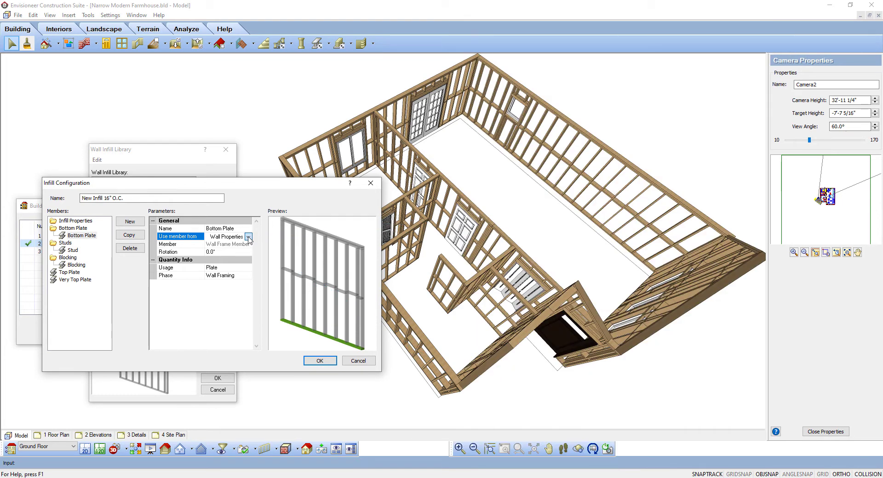
{"action": "left_click", "coordinate": [249, 237]}
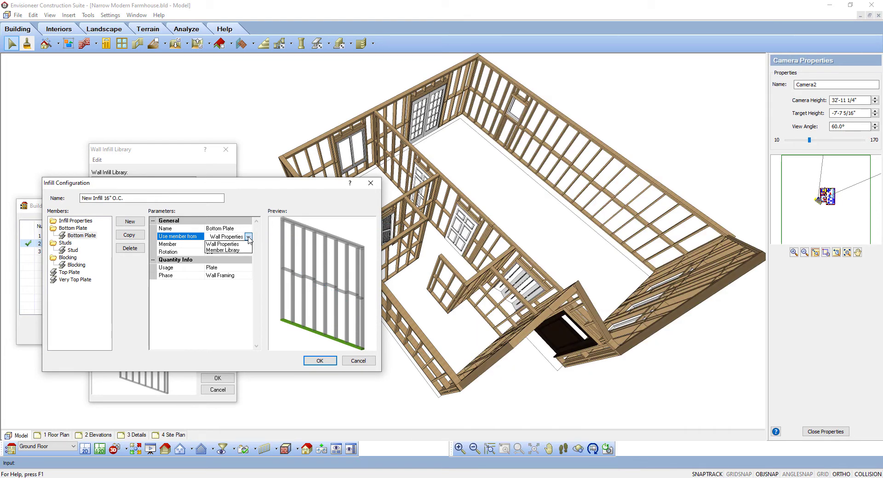
{"action": "left_click", "coordinate": [241, 249]}
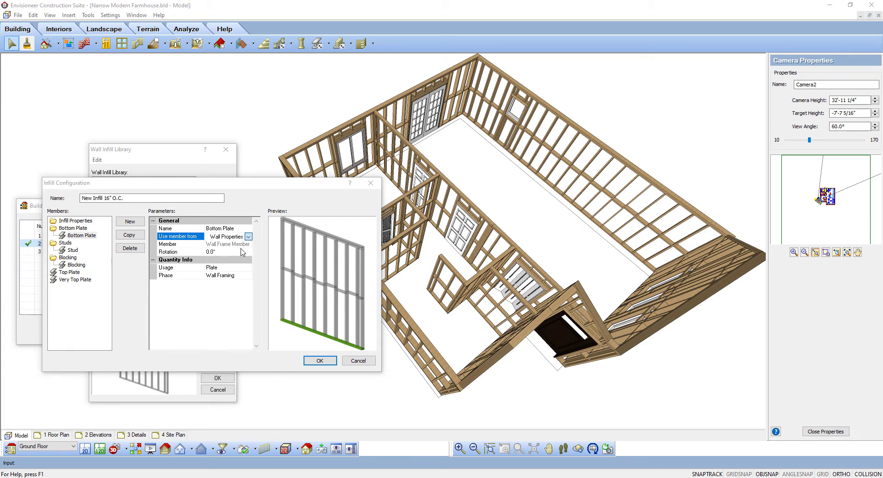
{"action": "left_click_drag", "start_coordinate": [273, 256], "coordinate": [273, 228]}
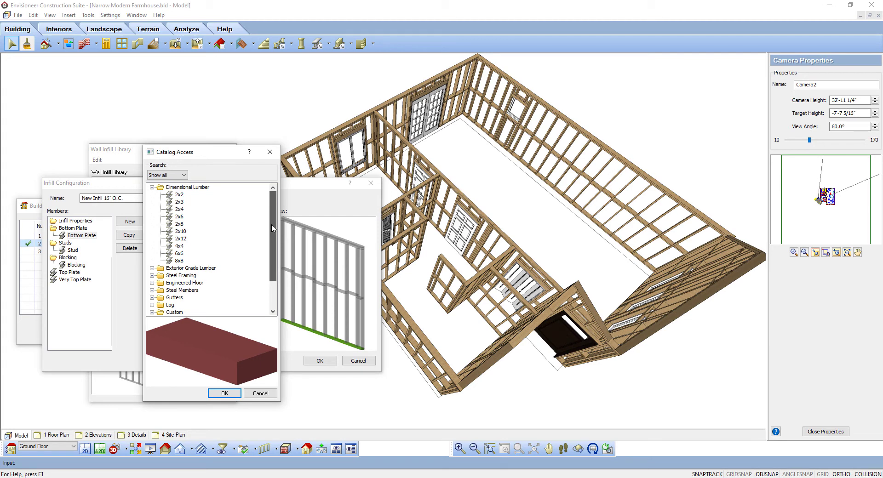
{"action": "left_click", "coordinate": [179, 217]}
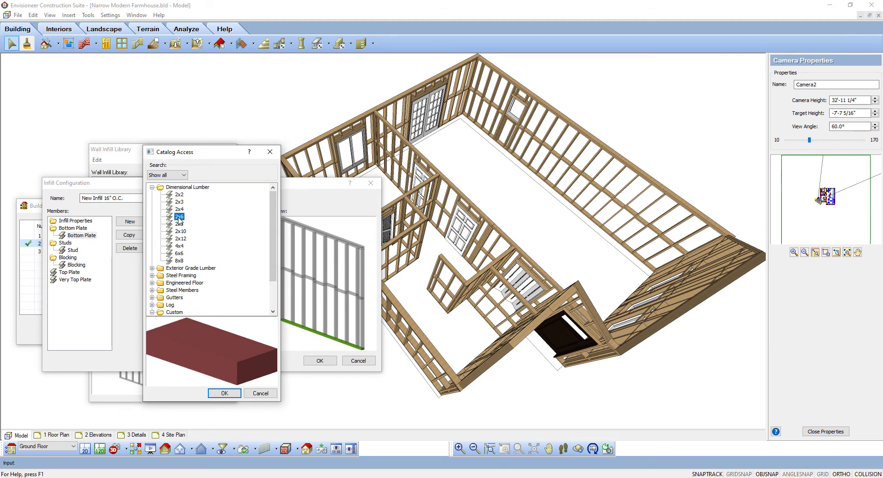
{"action": "left_click", "coordinate": [231, 393]}
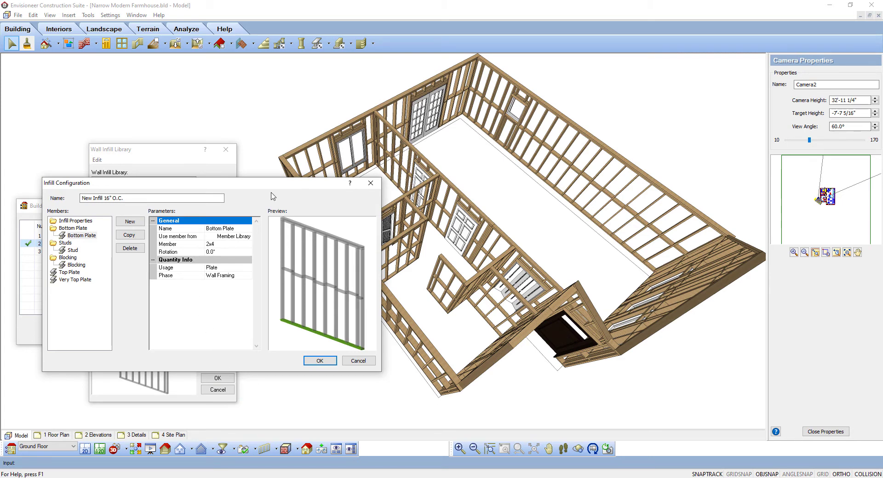
{"action": "left_click", "coordinate": [221, 237]}
{"action": "left_click", "coordinate": [248, 236]}
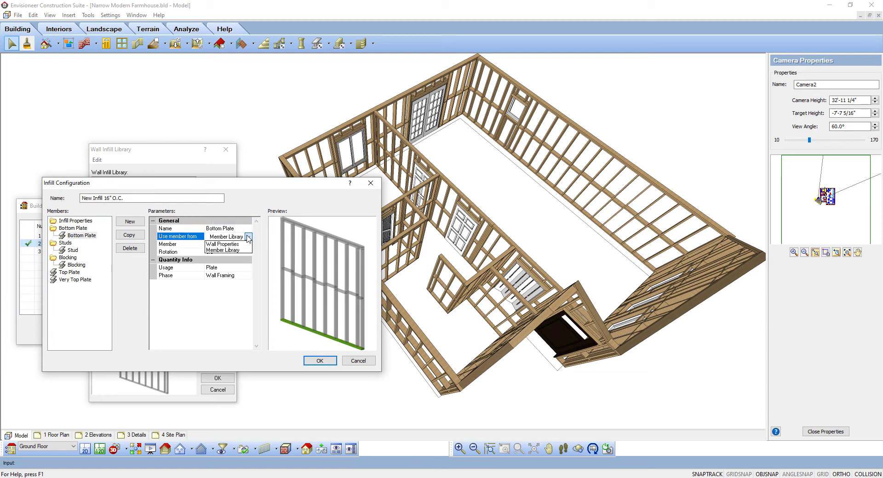
{"action": "left_click", "coordinate": [244, 242]}
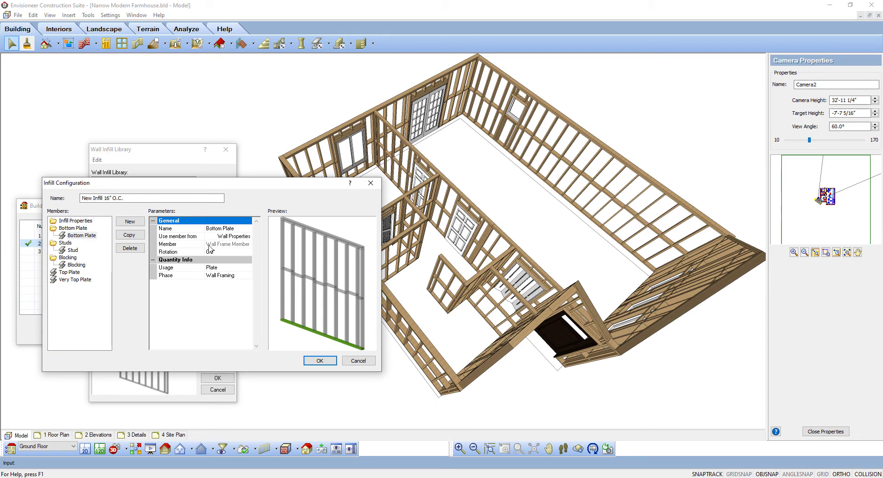
- Set the bottom plate to use a member from the Member Library and choose 2x8 dimensional lumber
{"action": "left_click", "coordinate": [248, 237]}
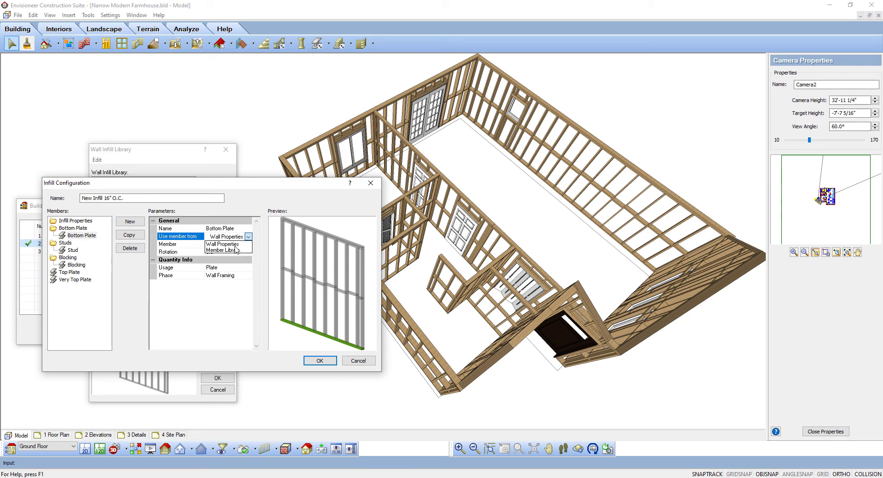
{"action": "left_click", "coordinate": [234, 250]}
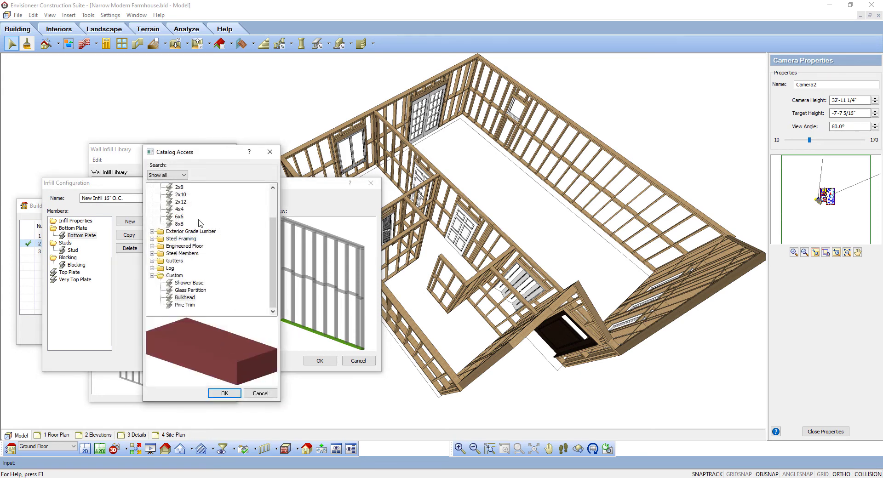
{"action": "left_click", "coordinate": [179, 187]}
{"action": "left_click", "coordinate": [223, 394]}
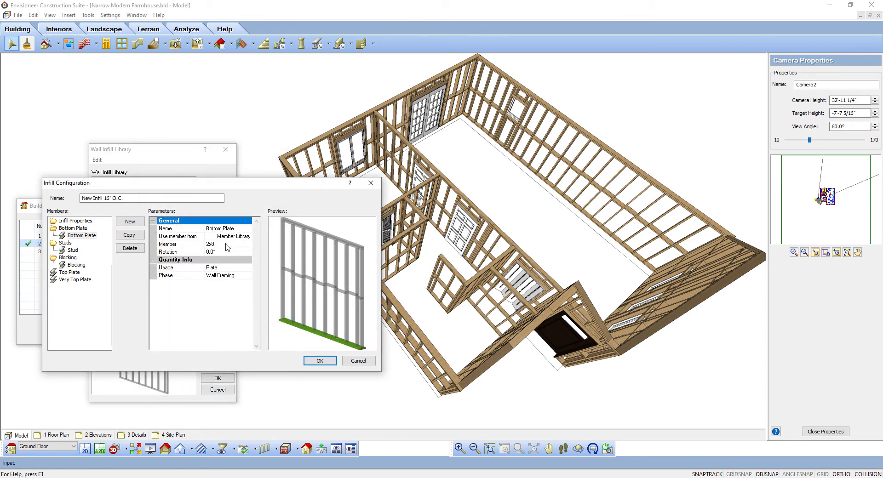
- Change the bottom plate's member to 2x6 dimensional lumber
{"action": "left_click", "coordinate": [227, 247]}
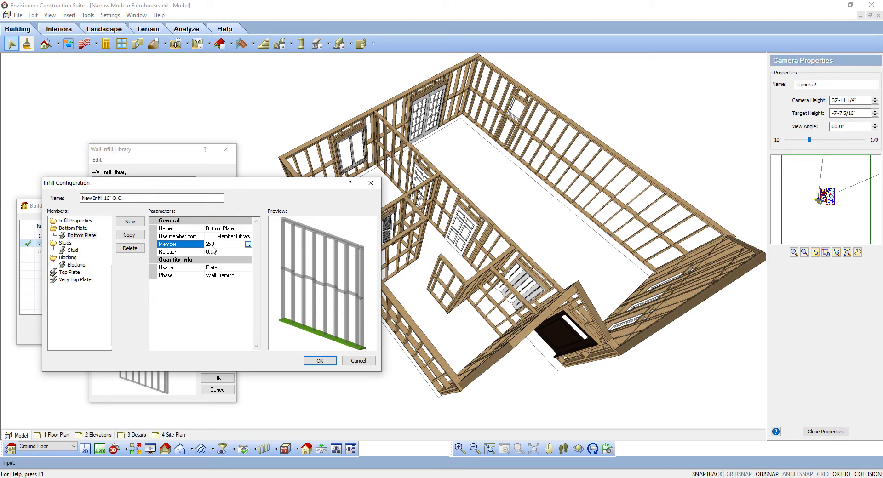
{"action": "left_click", "coordinate": [248, 245]}
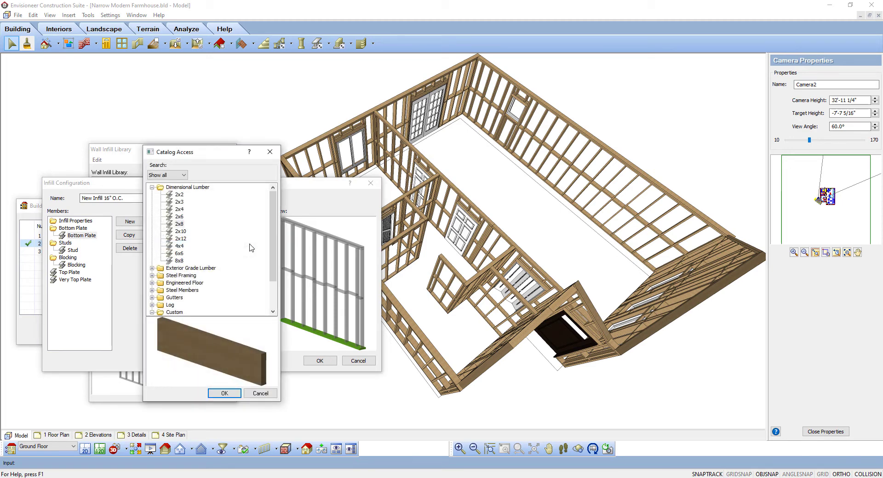
{"action": "left_click", "coordinate": [182, 217]}
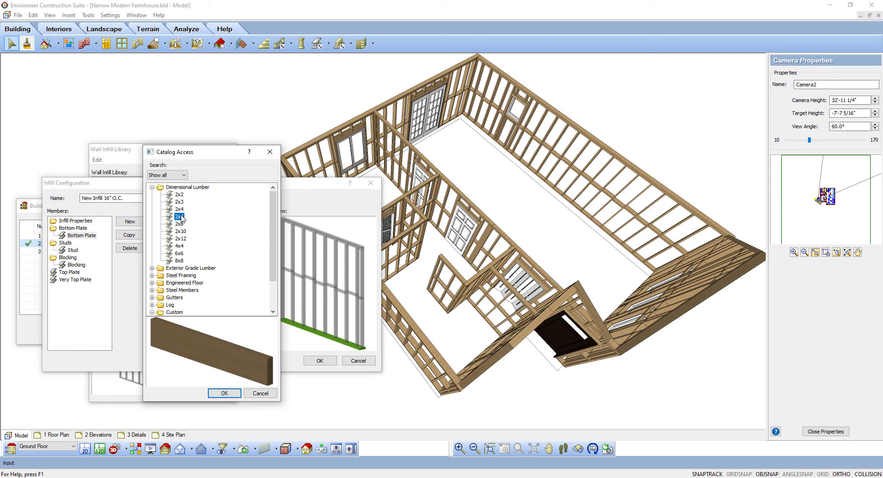
{"action": "left_click", "coordinate": [216, 396]}
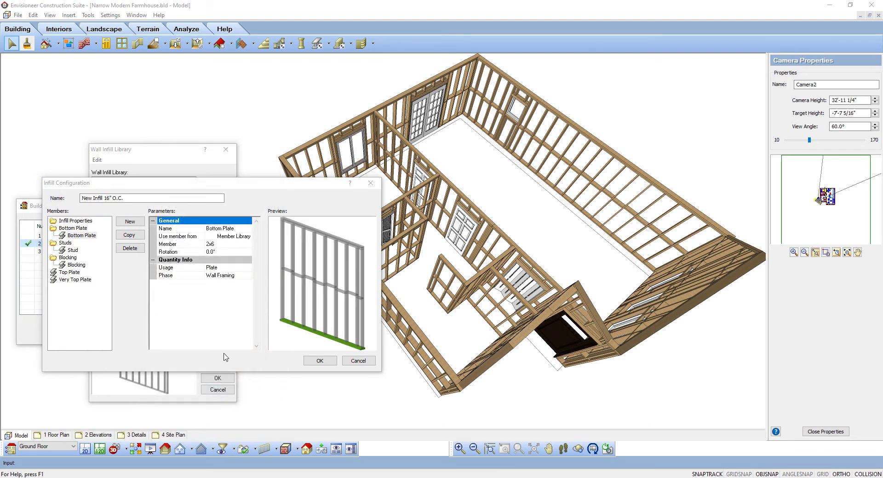
- Try a 270° rotation for the bottom plate, and set the rotation back to 0
{"action": "left_click", "coordinate": [225, 253]}
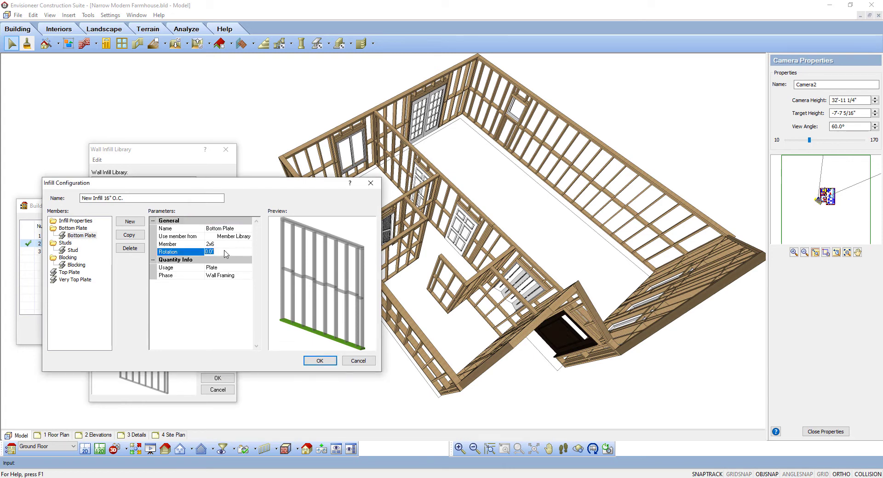
{"action": "type", "text": "270"}
{"action": "key", "text": "Return"}
{"action": "left_click", "coordinate": [225, 254]}
{"action": "type", "text": "0"}
{"action": "key", "text": "Return"}
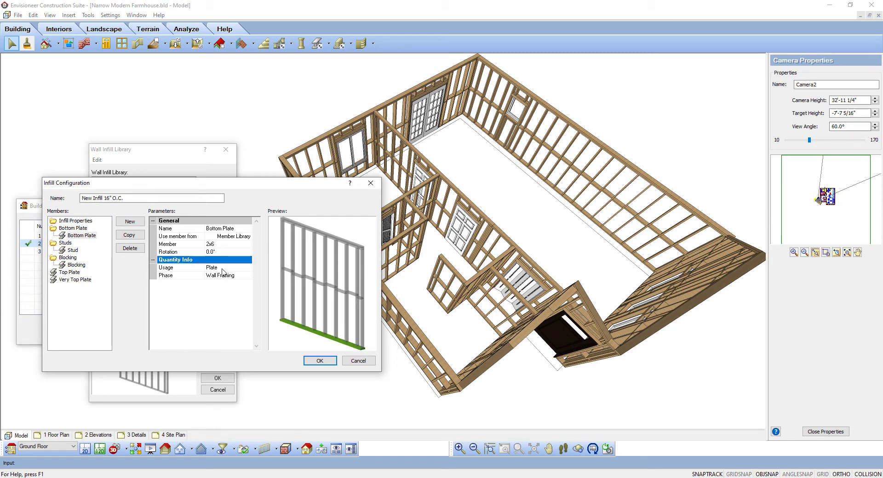
- In the bottom plate's quantity info, confirm Plate as the usage and Wall Framing as the phase
{"action": "left_click", "coordinate": [222, 269]}
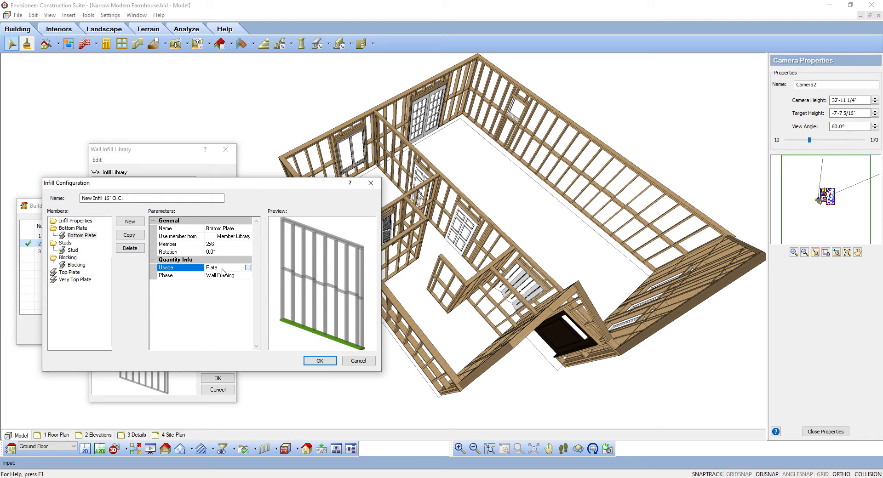
{"action": "left_click", "coordinate": [248, 268]}
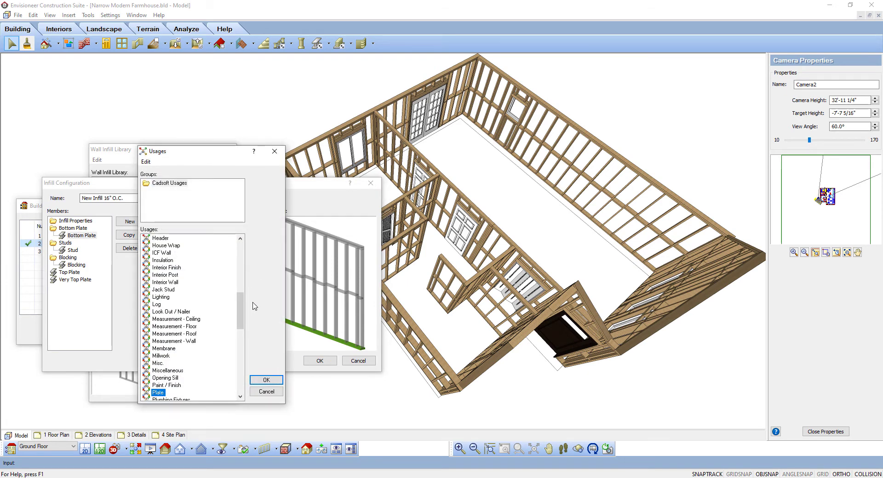
{"action": "left_click", "coordinate": [266, 379]}
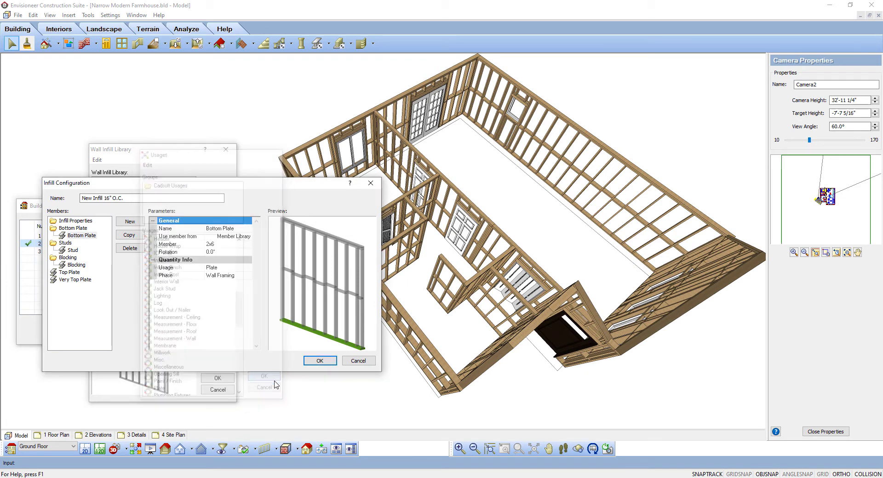
{"action": "left_click", "coordinate": [235, 276]}
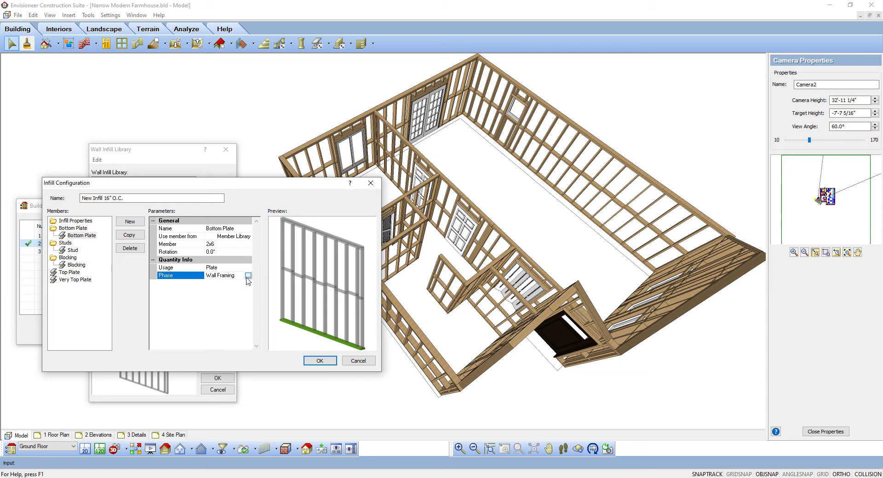
{"action": "left_click", "coordinate": [247, 277]}
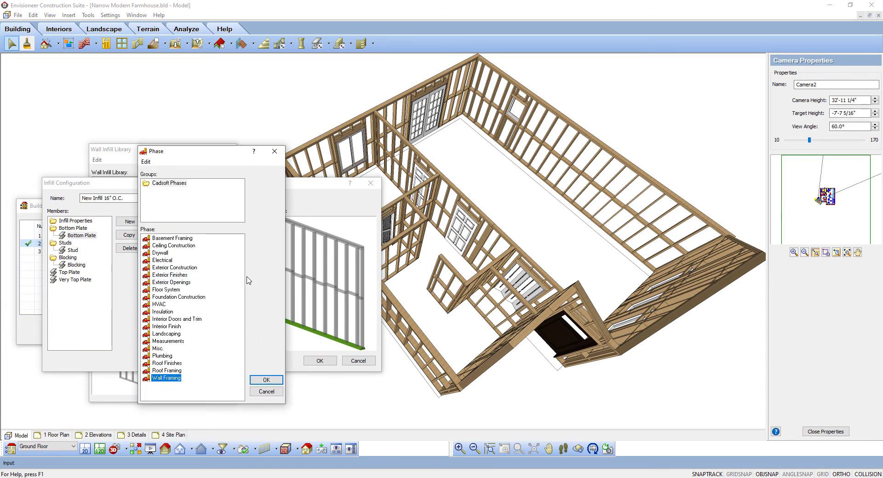
{"action": "left_click", "coordinate": [267, 380]}
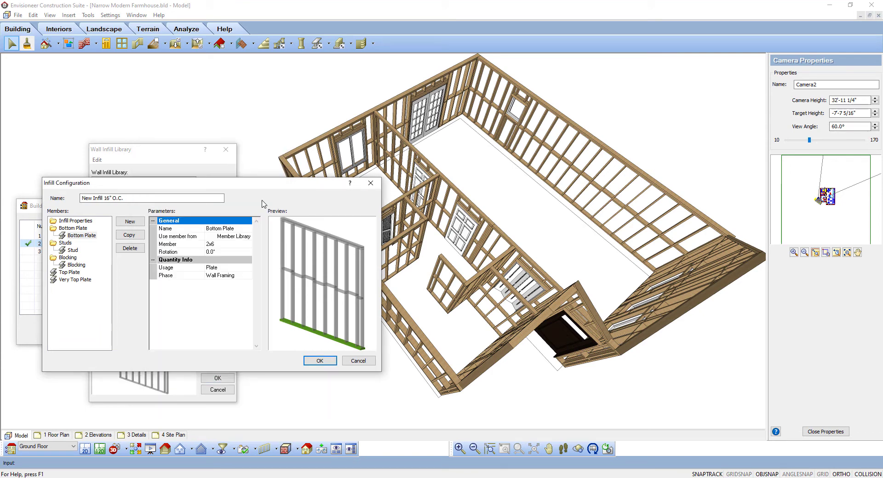
- Select the infill's stud member and anchor its position along the wall to Stud Ref. Line
{"action": "left_click", "coordinate": [72, 250]}
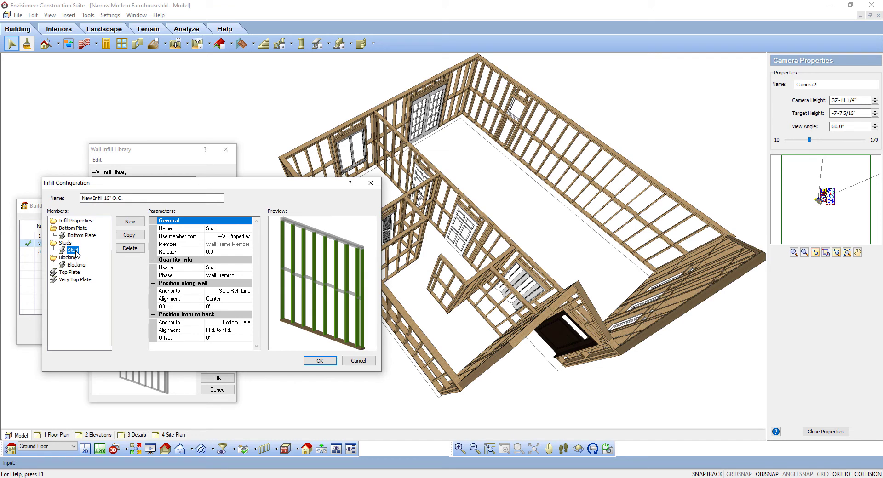
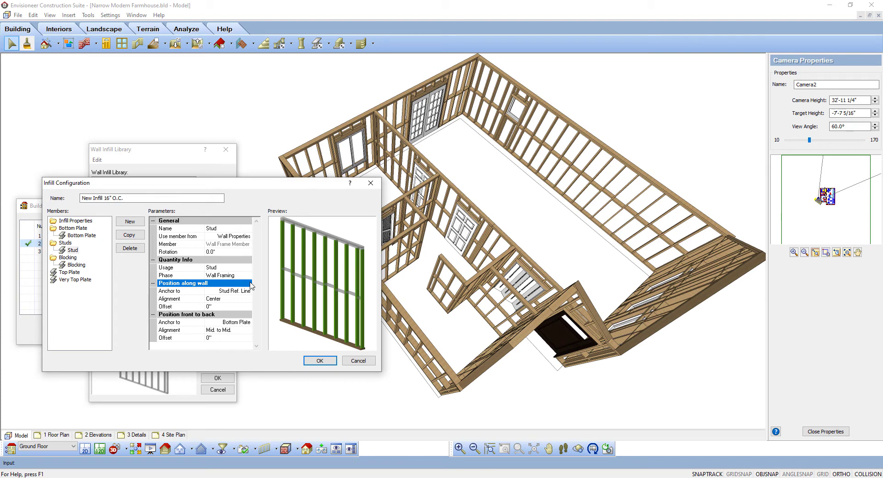
{"action": "left_click", "coordinate": [219, 293]}
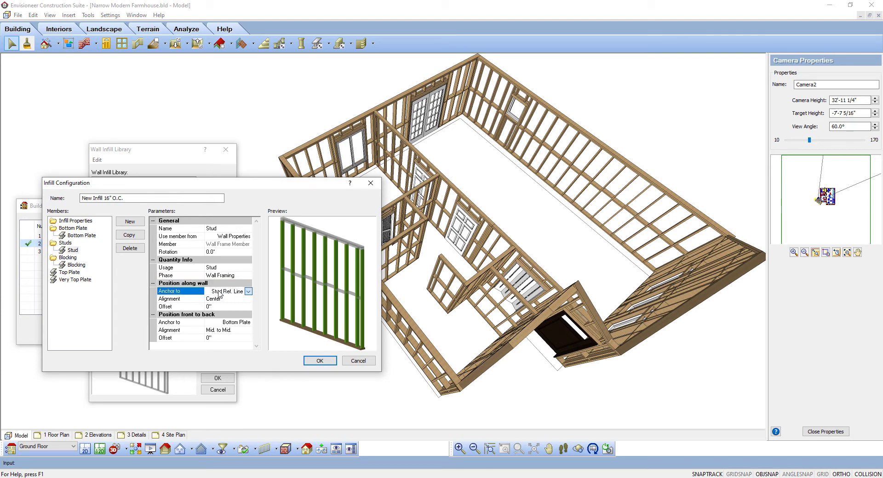
{"action": "left_click", "coordinate": [249, 292]}
{"action": "left_click", "coordinate": [244, 299]}
- Align the stud to the center of its reference line for the position along the wall
{"action": "left_click", "coordinate": [243, 300]}
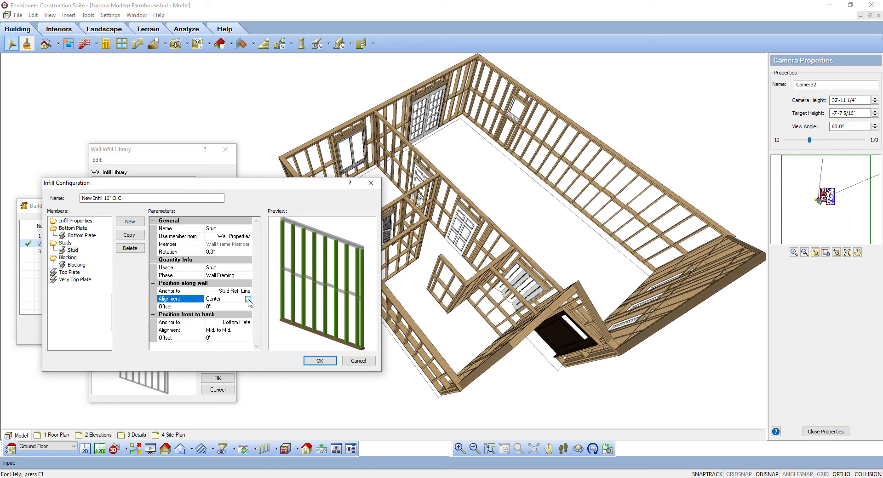
{"action": "left_click", "coordinate": [248, 299]}
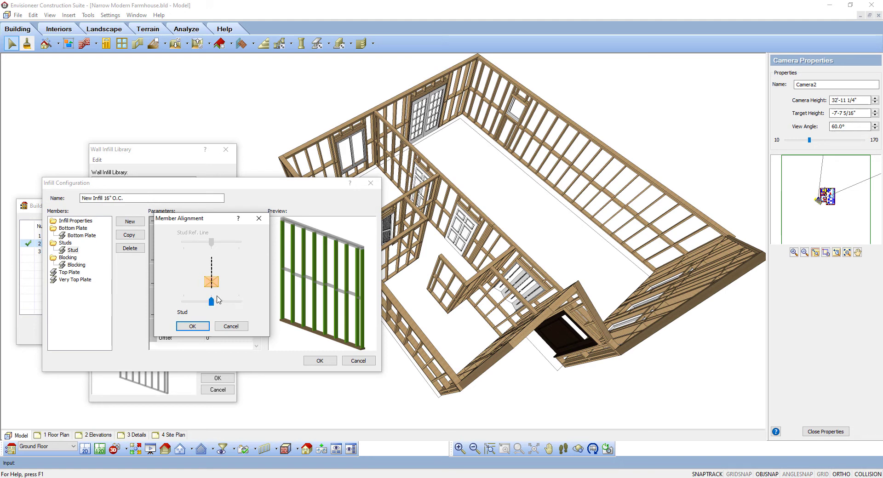
{"action": "mouse_move", "coordinate": [211, 302]}
{"action": "left_mouse_down"}
{"action": "mouse_move", "coordinate": [197, 299]}
{"action": "mouse_move", "coordinate": [239, 302]}
{"action": "mouse_move", "coordinate": [211, 302]}
{"action": "left_mouse_up"}
{"action": "left_click", "coordinate": [192, 326]}
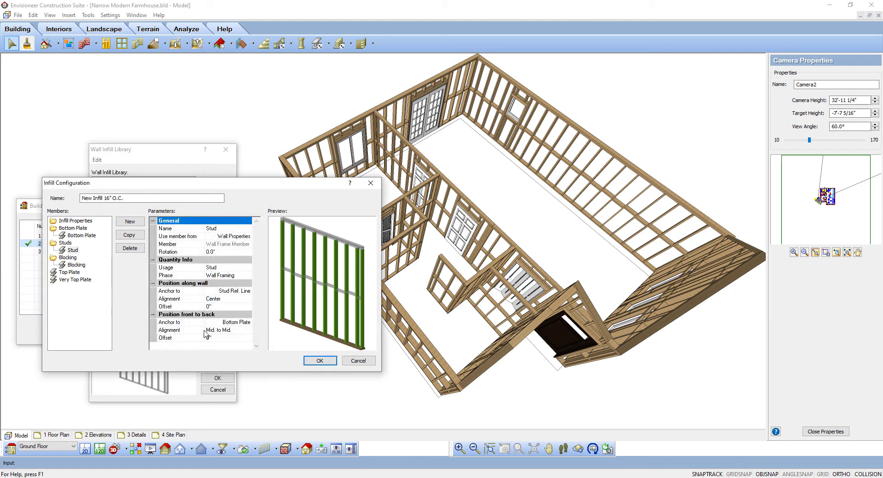
- Try offsets of 2" and -1" for the stud's position along the wall, and set the offset back to 0
{"action": "left_click", "coordinate": [228, 308]}
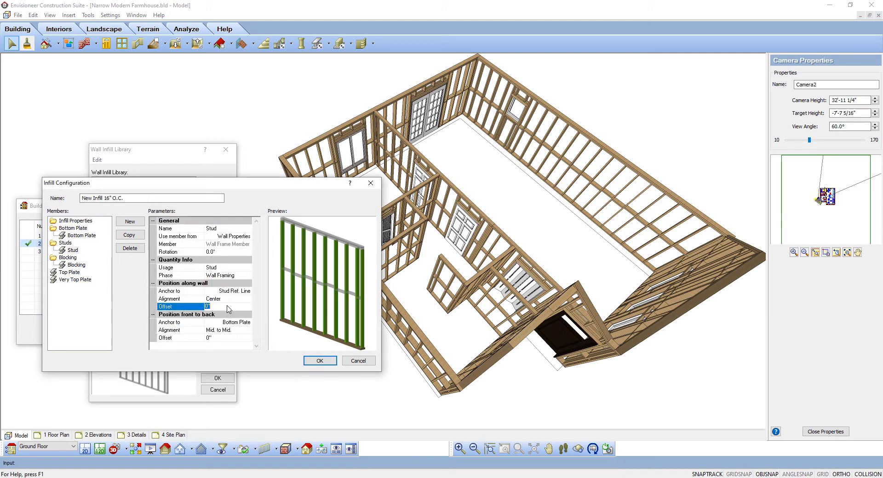
{"action": "type", "text": "2"}
{"action": "left_click", "coordinate": [225, 293]}
{"action": "left_click", "coordinate": [220, 308]}
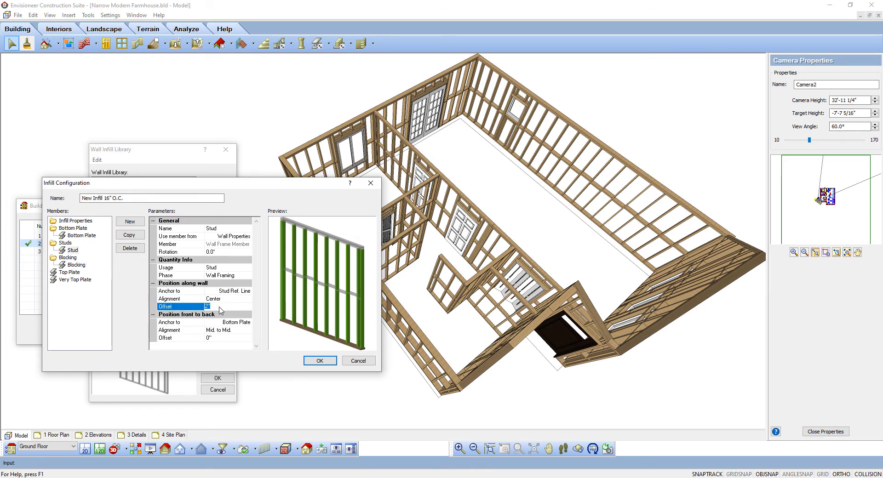
{"action": "key", "text": "BackSpace"}
{"action": "type", "text": "-1"}
{"action": "left_click", "coordinate": [228, 299]}
{"action": "left_click", "coordinate": [223, 307]}
{"action": "type", "text": "0"}
{"action": "left_click", "coordinate": [239, 300]}
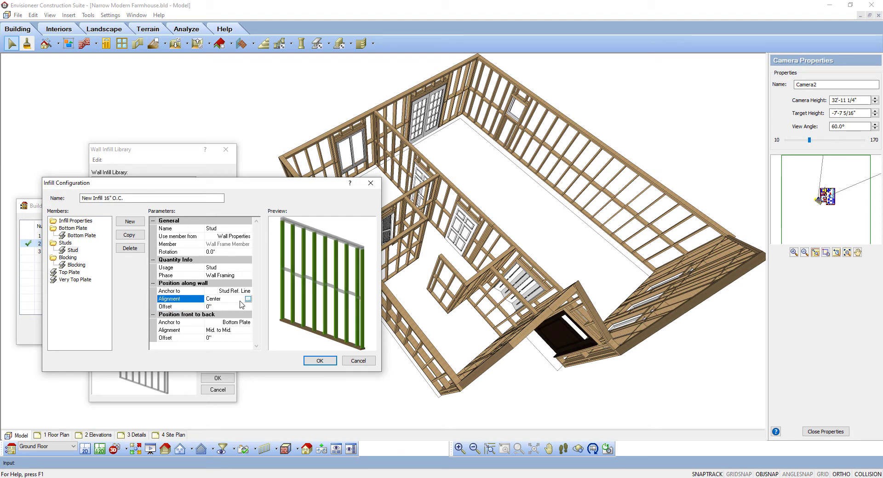
- Anchor the stud's position front to back to Bottom Plate
{"action": "left_click", "coordinate": [231, 316]}
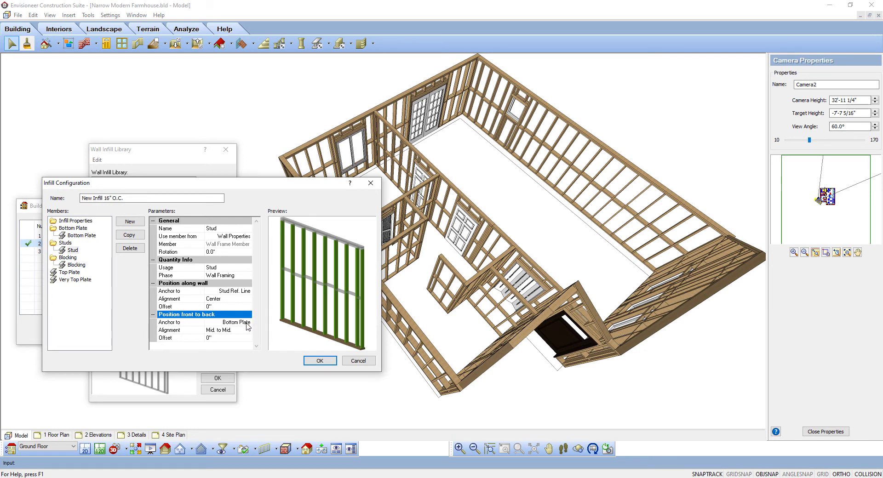
{"action": "left_click", "coordinate": [247, 324]}
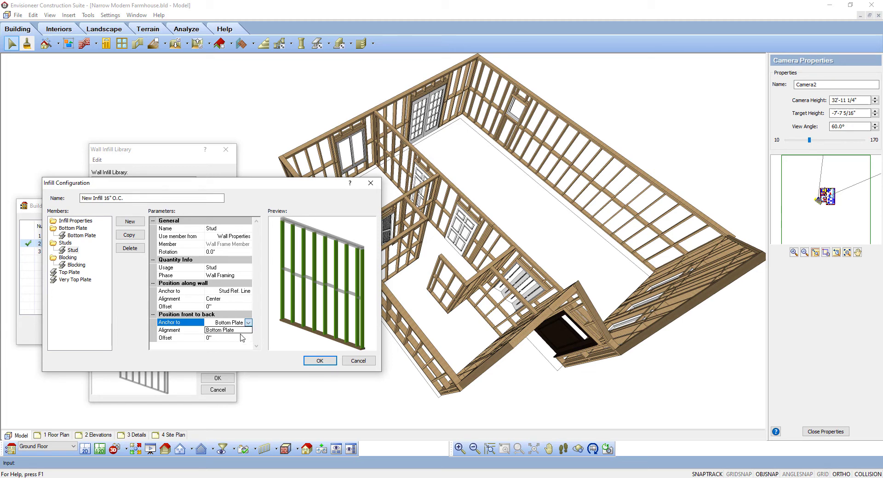
{"action": "left_click", "coordinate": [239, 330]}
- Align the stud's middle to the middle of the bottom plate for the position front to back
{"action": "left_click", "coordinate": [239, 330]}
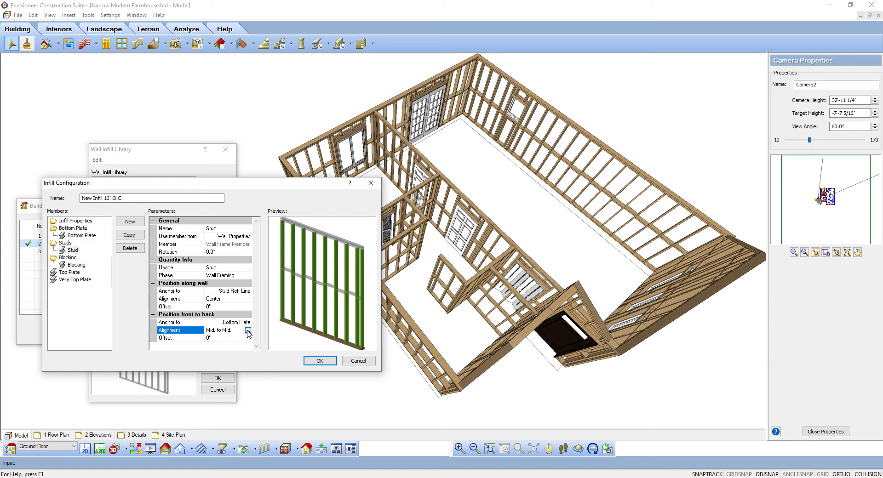
{"action": "left_click", "coordinate": [247, 330]}
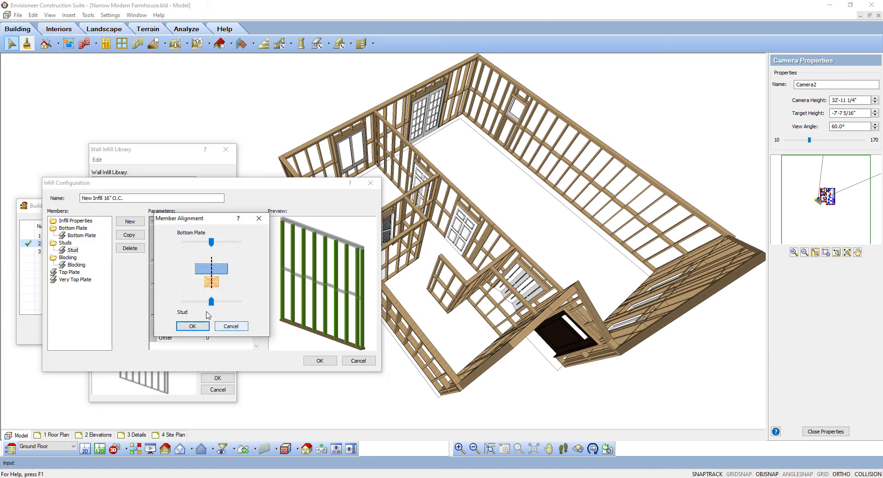
{"action": "mouse_move", "coordinate": [211, 302]}
{"action": "left_mouse_down"}
{"action": "mouse_move", "coordinate": [228, 306]}
{"action": "mouse_move", "coordinate": [187, 307]}
{"action": "mouse_move", "coordinate": [211, 304]}
{"action": "left_mouse_up"}
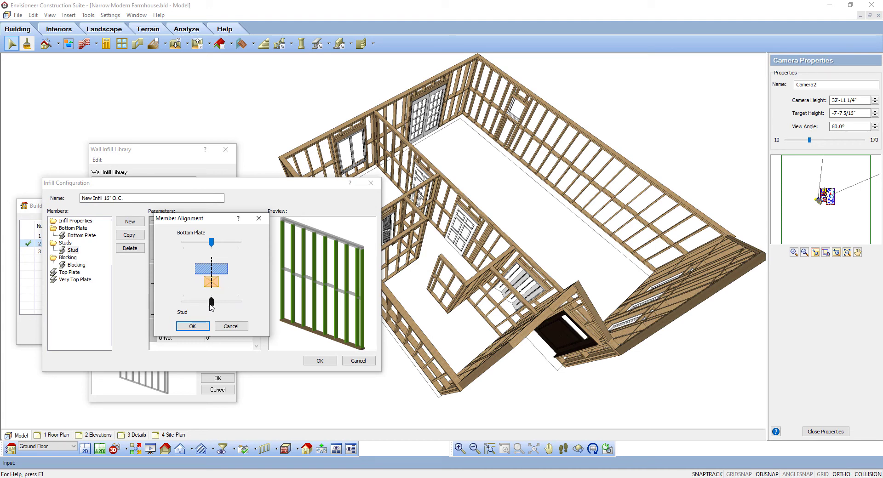
{"action": "left_click", "coordinate": [193, 326]}
- Try a 2" offset for the stud's position front to back, return it to 0, and try -1"
{"action": "left_click", "coordinate": [219, 338]}
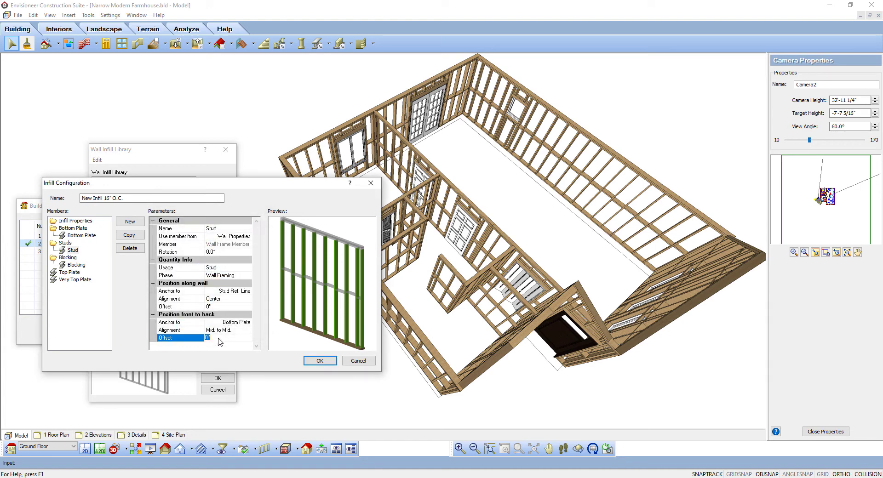
{"action": "type", "text": "2"}
{"action": "left_click", "coordinate": [243, 330]}
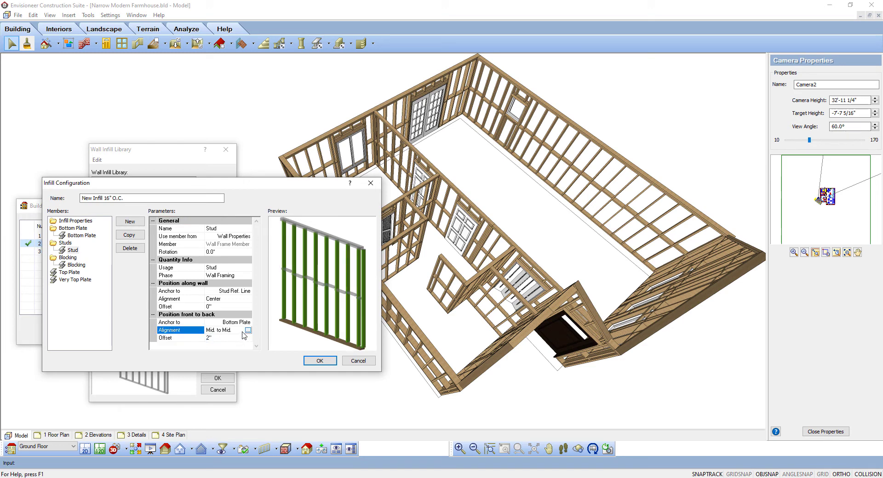
{"action": "left_click", "coordinate": [232, 338]}
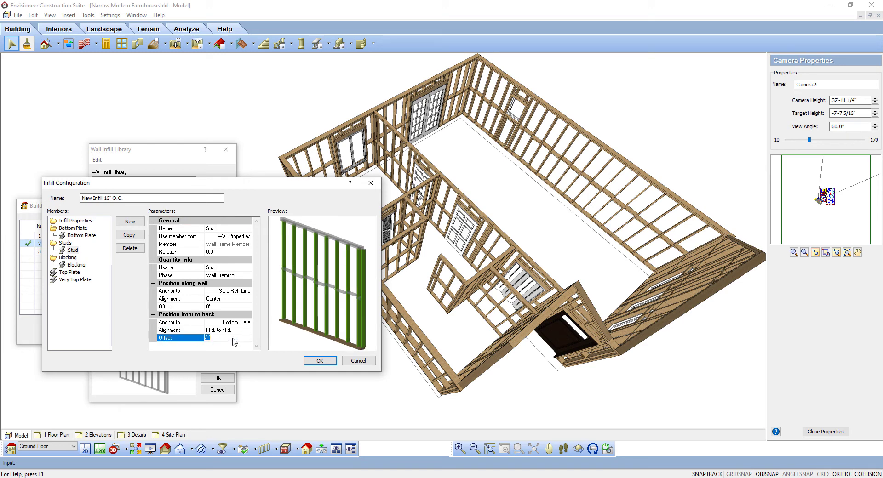
{"action": "type", "text": "0"}
{"action": "key", "text": "Return"}
{"action": "left_click", "coordinate": [233, 338]}
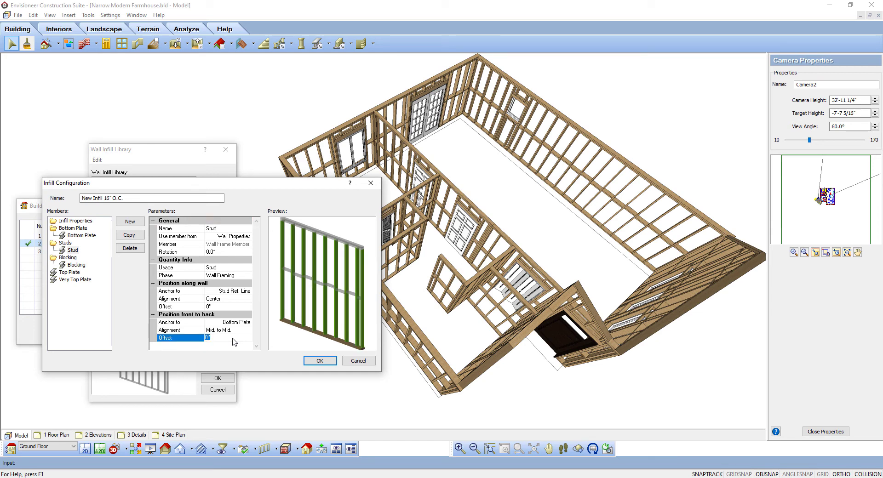
{"action": "type", "text": "-1"}
{"action": "key", "text": "Return"}
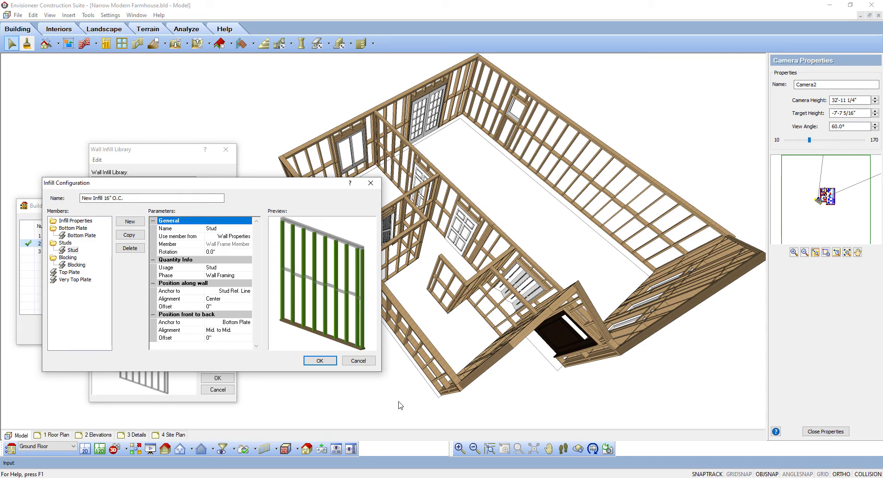
- Select the infill's Blocking member and go to its general parameters
{"action": "left_click", "coordinate": [72, 250]}
{"action": "left_click", "coordinate": [83, 267]}
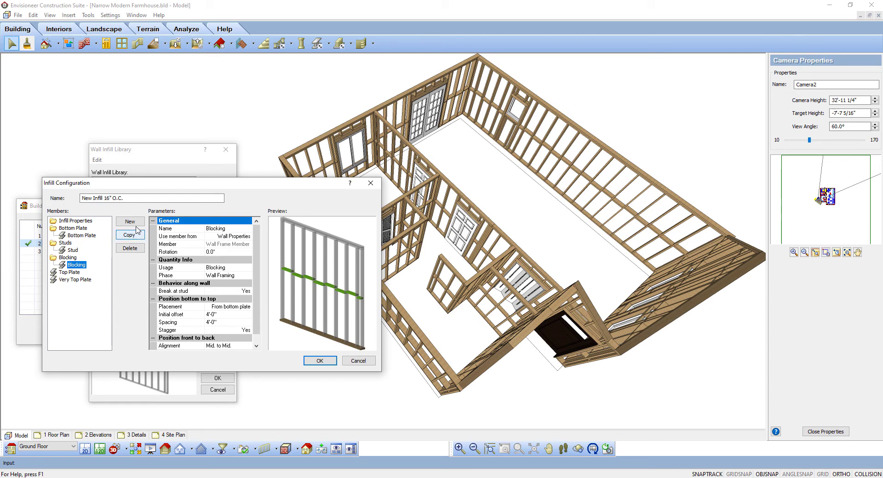
{"action": "left_click", "coordinate": [232, 230]}
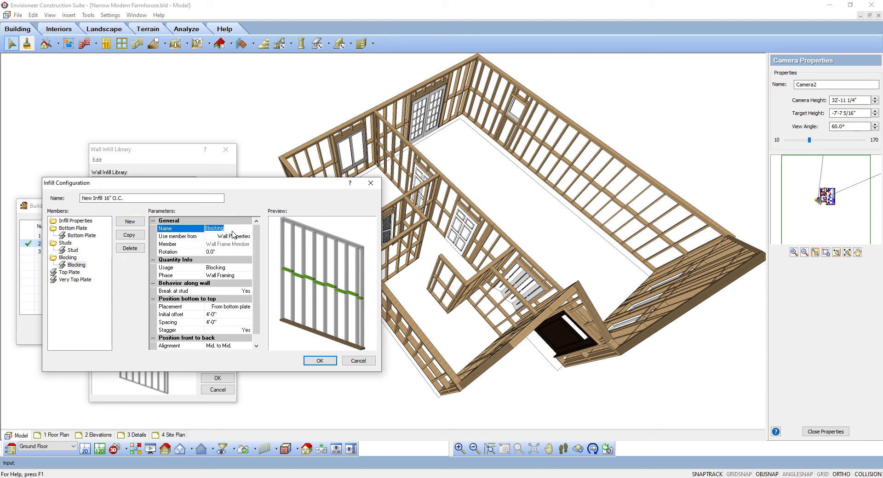
- Try the blocking without breaking at the studs, and set Break at stud back to Yes
{"action": "left_click", "coordinate": [229, 284]}
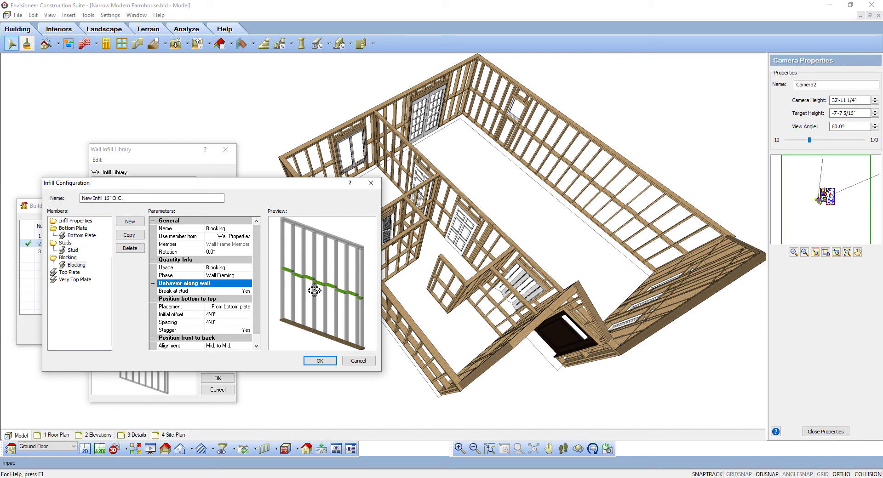
{"action": "left_click", "coordinate": [247, 293]}
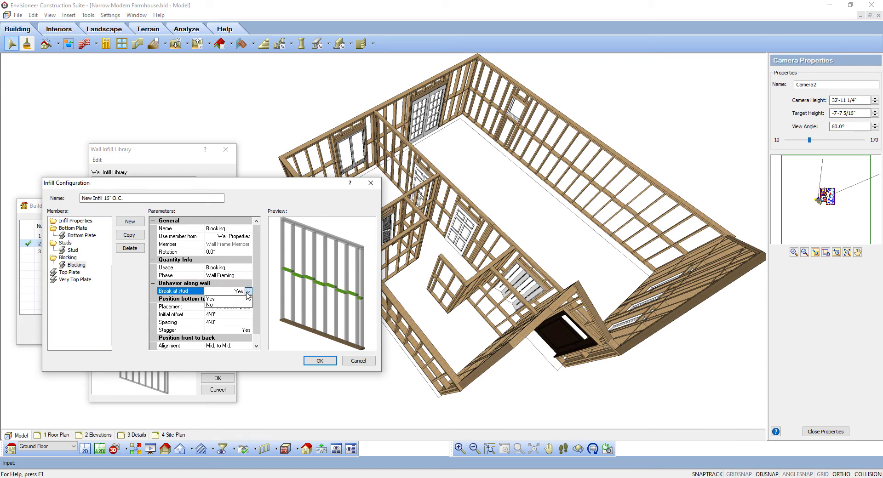
{"action": "left_click", "coordinate": [227, 306]}
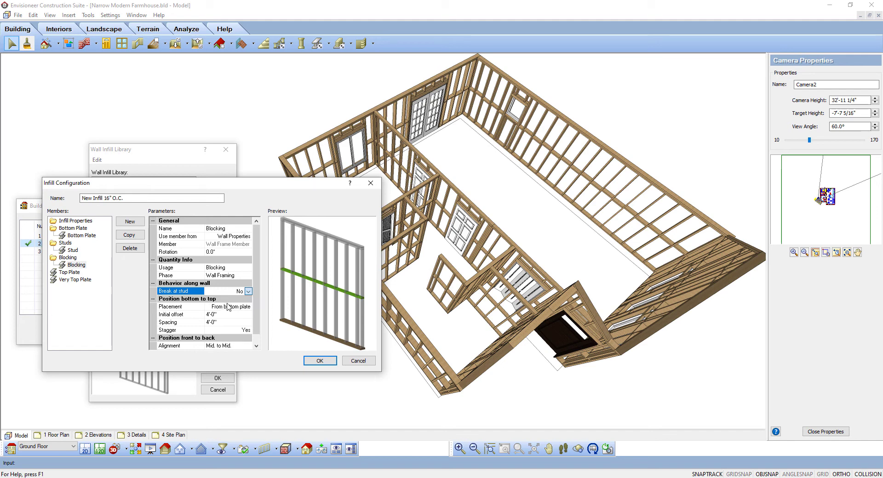
{"action": "left_click", "coordinate": [248, 292]}
{"action": "left_click", "coordinate": [241, 300]}
- Place the blocking from the bottom plate for its position bottom to top
{"action": "left_click", "coordinate": [253, 299]}
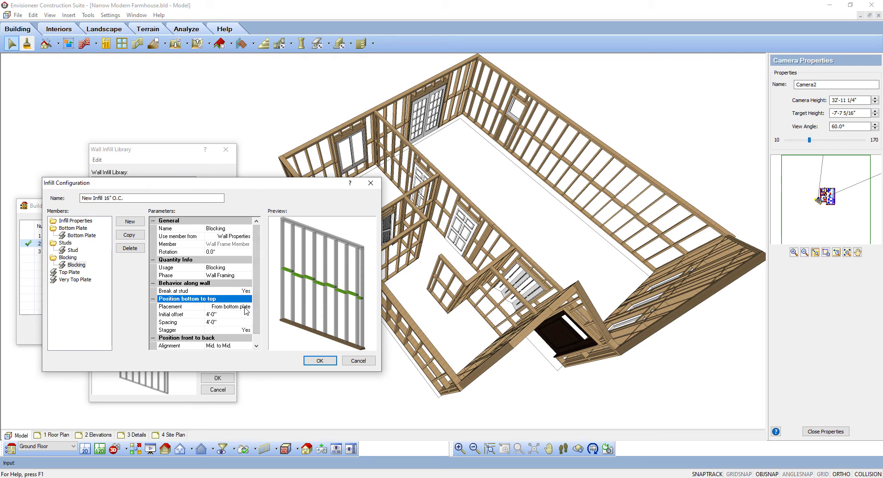
{"action": "left_click", "coordinate": [247, 310]}
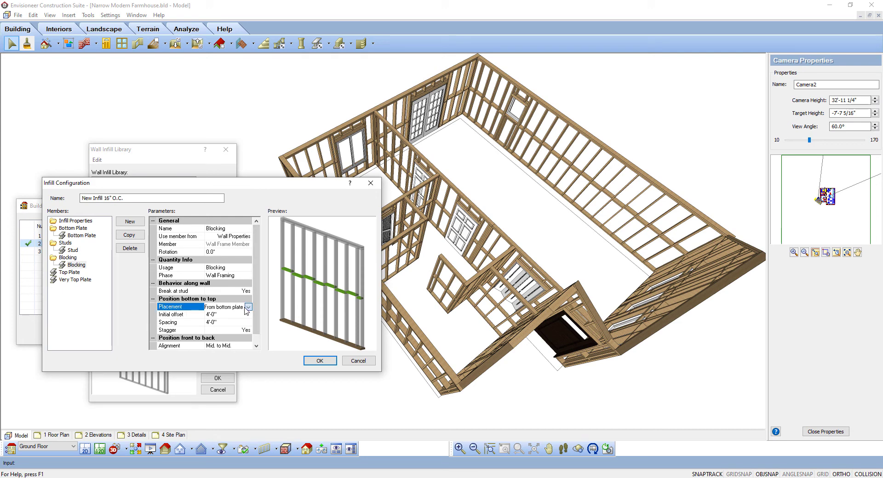
{"action": "left_click", "coordinate": [249, 308]}
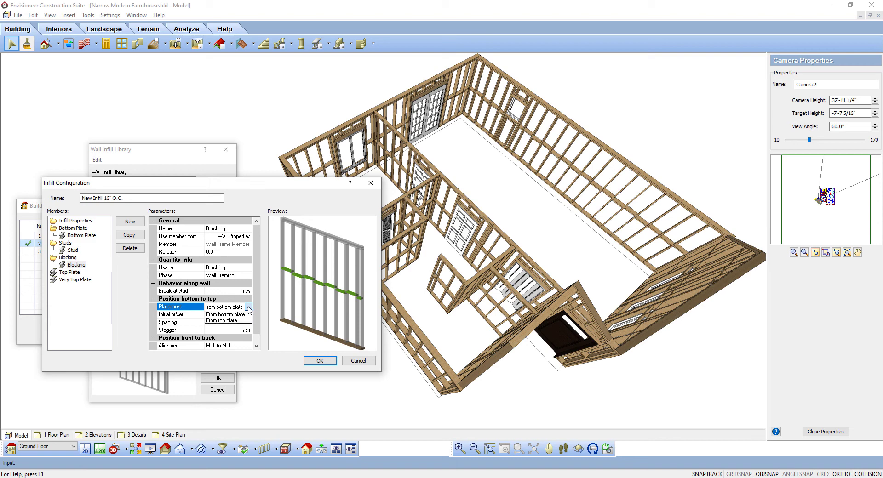
{"action": "left_click", "coordinate": [236, 314]}
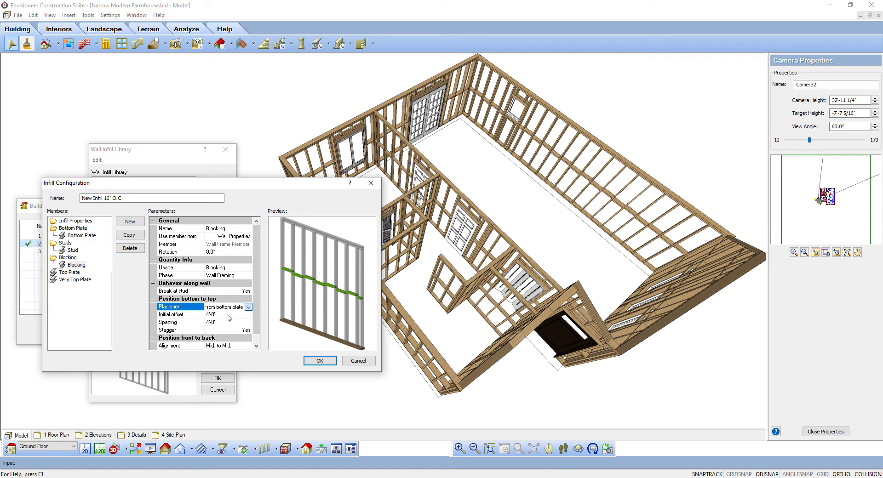
- Try an initial offset of 2' for the blocking, and set it back to 4'
{"action": "left_click", "coordinate": [229, 317]}
{"action": "type", "text": "2"}
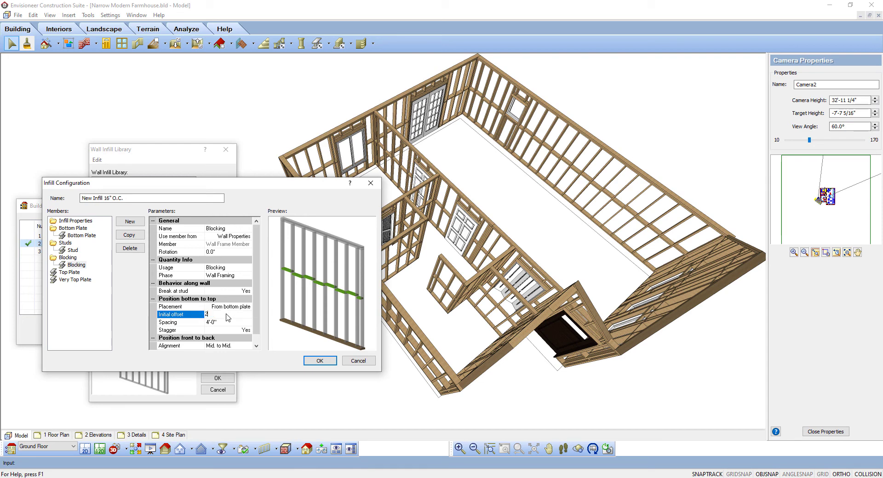
{"action": "key", "text": "Tab"}
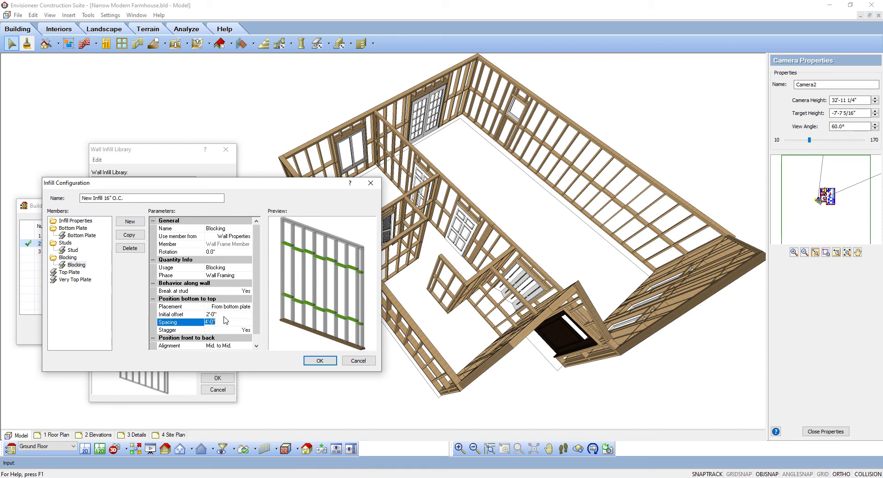
{"action": "left_click", "coordinate": [224, 316]}
{"action": "type", "text": "4"}
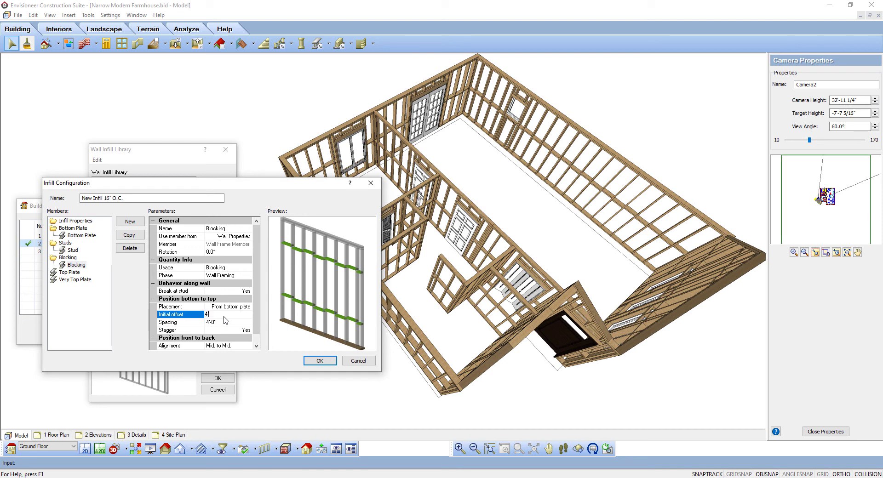
{"action": "key", "text": "Tab"}
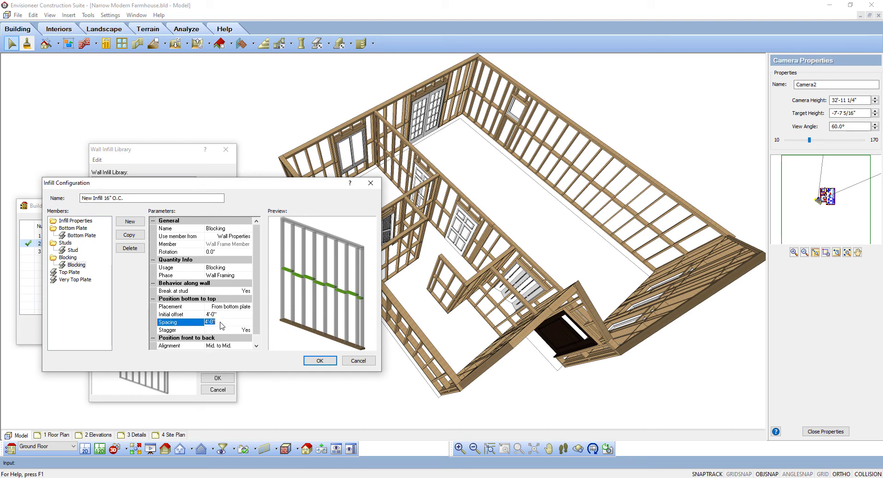
- Try blocking spacings of 2' and 1', and set the spacing back to 4'
{"action": "type", "text": "2"}
{"action": "key", "text": "Tab"}
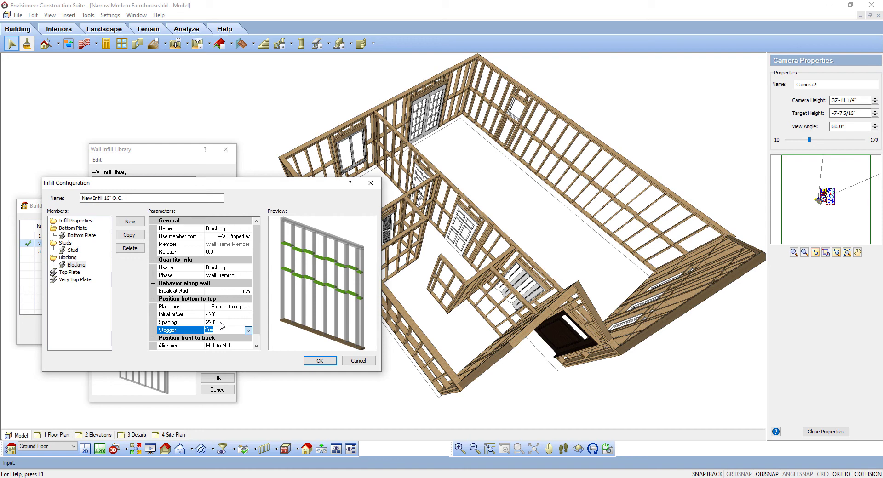
{"action": "left_click", "coordinate": [220, 322]}
{"action": "type", "text": "1"}
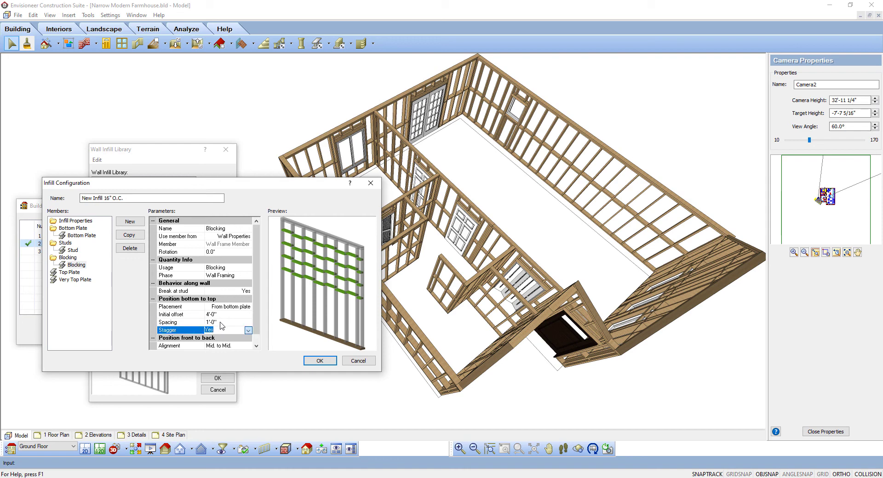
{"action": "left_click", "coordinate": [220, 323]}
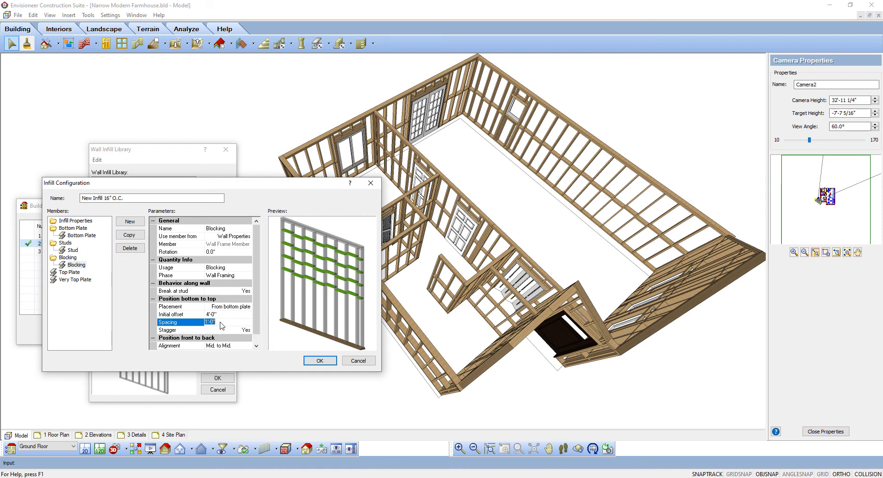
{"action": "type", "text": "4'"}
{"action": "key", "text": "Tab"}
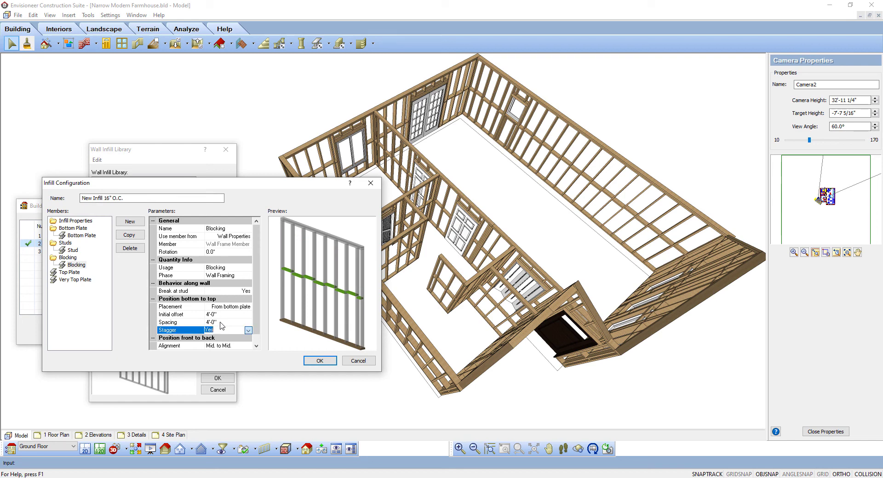
{"action": "left_click", "coordinate": [221, 323]}
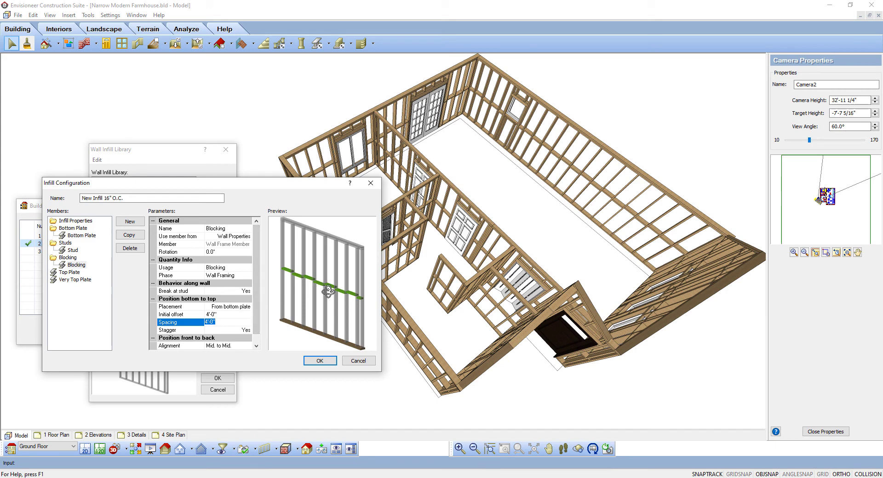
- Try the blocking without staggering, and set Stagger back to Yes
{"action": "left_click", "coordinate": [248, 330]}
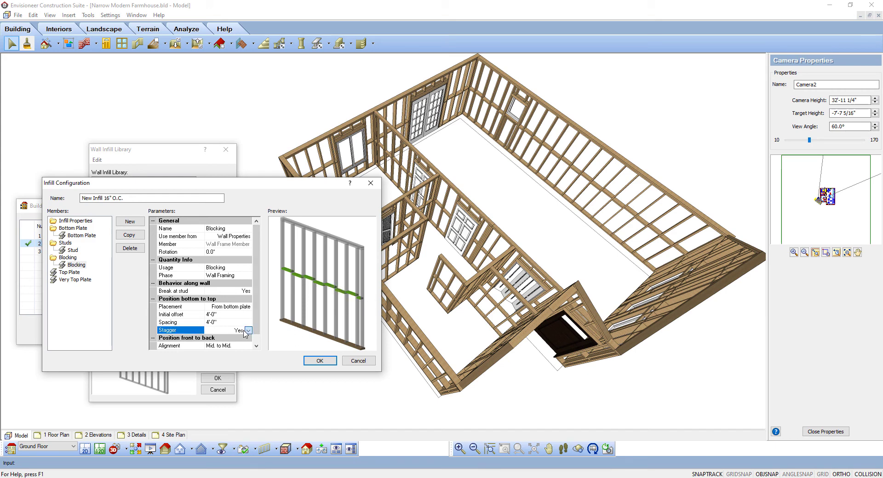
{"action": "left_click", "coordinate": [248, 330]}
{"action": "left_click", "coordinate": [228, 344]}
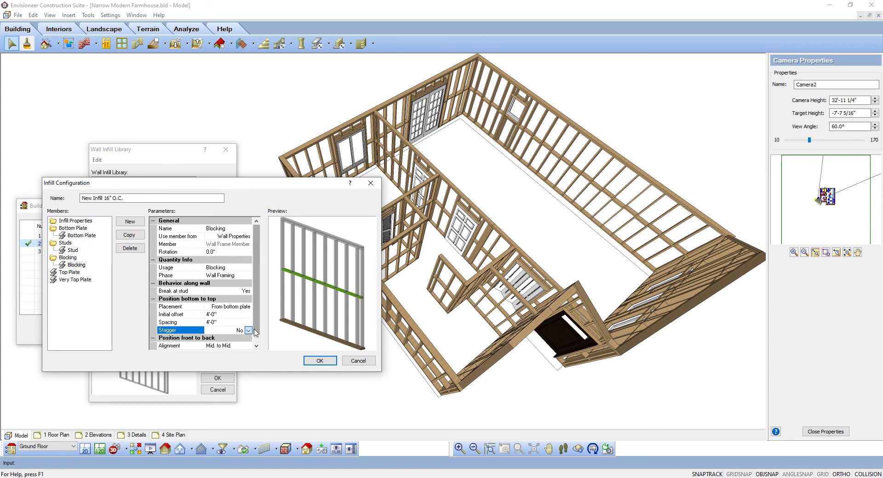
{"action": "scroll", "coordinate": [257, 334], "scroll_direction": "down", "scroll_amount": 1}
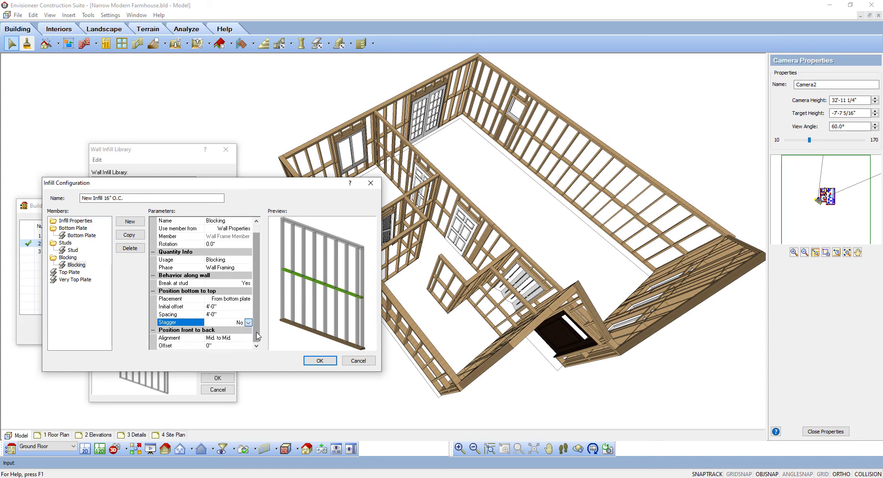
{"action": "left_click", "coordinate": [248, 323]}
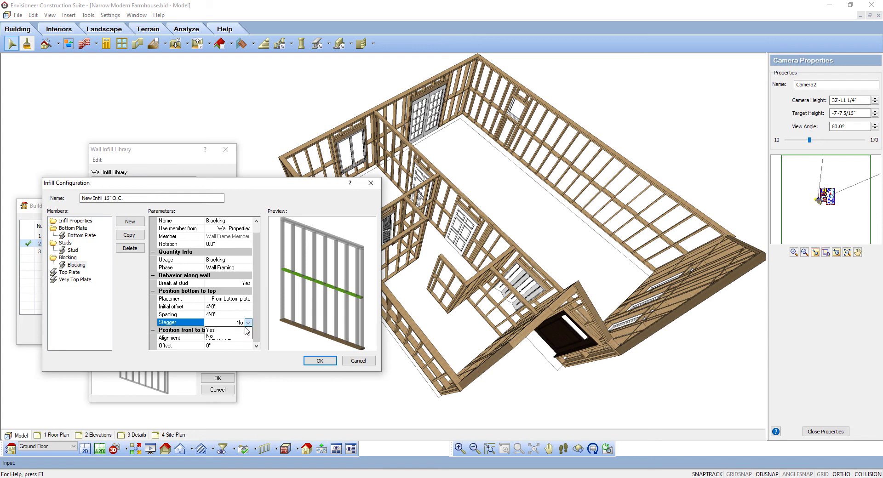
{"action": "left_click", "coordinate": [243, 330]}
- Review the blocking's alignment and offset settings for the position front to back
{"action": "left_click", "coordinate": [236, 331]}
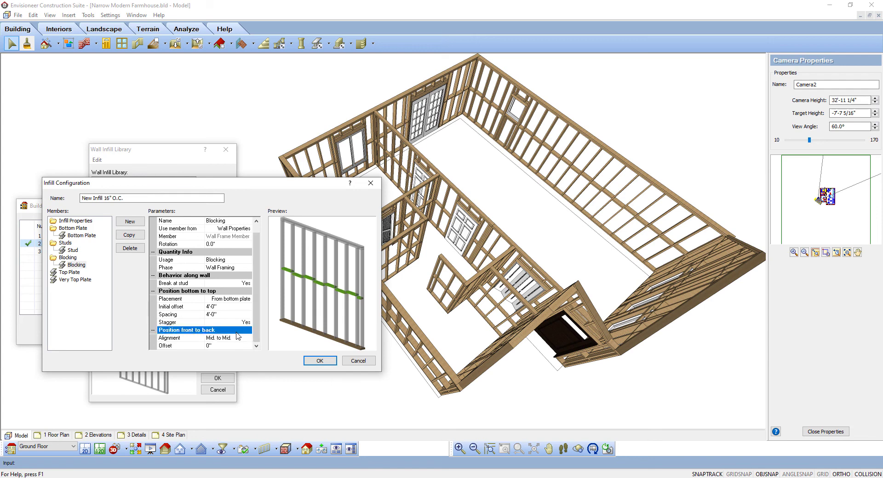
{"action": "left_click", "coordinate": [238, 340]}
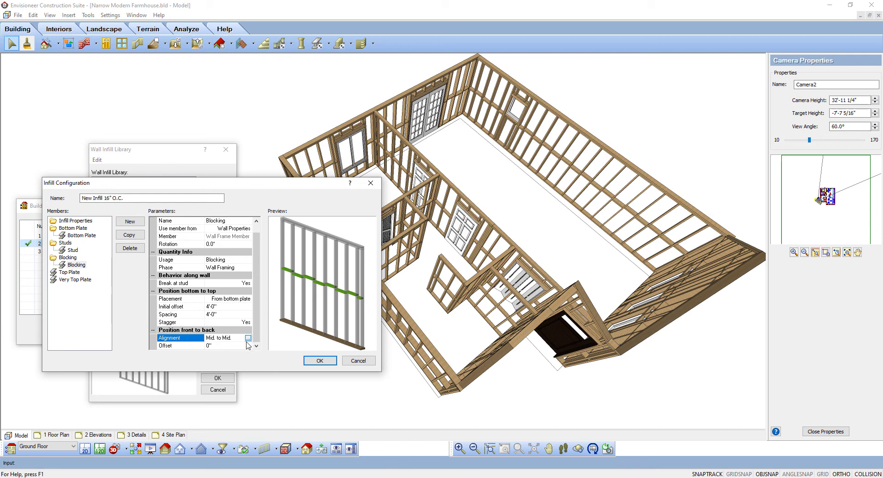
{"action": "left_click", "coordinate": [239, 345]}
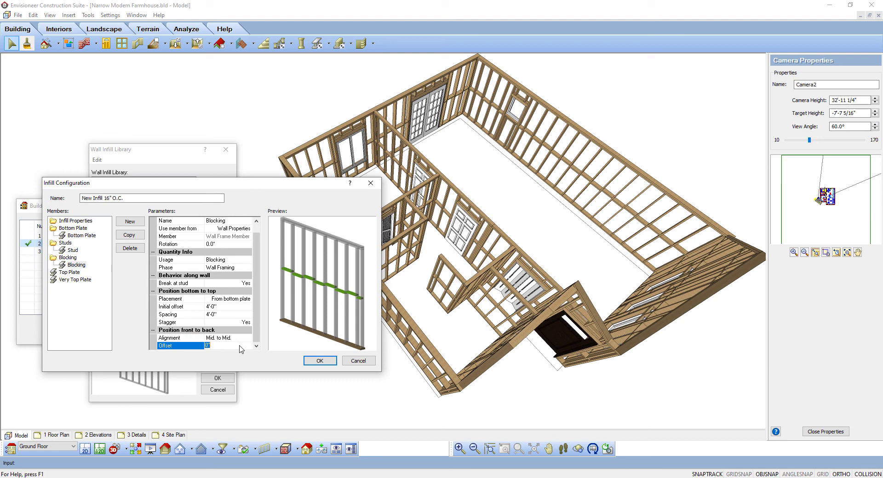
- Try a front-to-back offset of 3 1/2" for the blocking member and check its placement in the preview
{"action": "type", "text": "3.5"}
{"action": "key", "text": "Return"}
{"action": "left_click", "coordinate": [239, 346]}
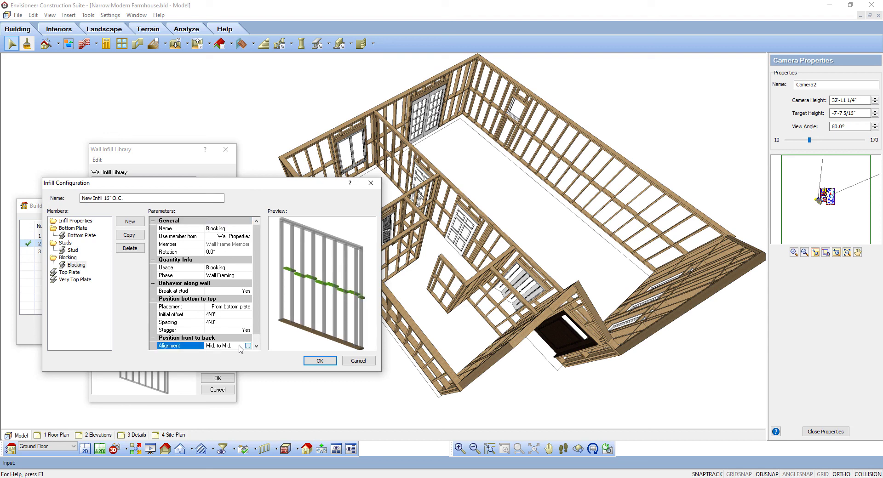
{"action": "scroll", "coordinate": [235, 349], "scroll_direction": "down", "scroll_amount": 1}
{"action": "scroll", "coordinate": [232, 348], "scroll_direction": "up", "scroll_amount": 1}
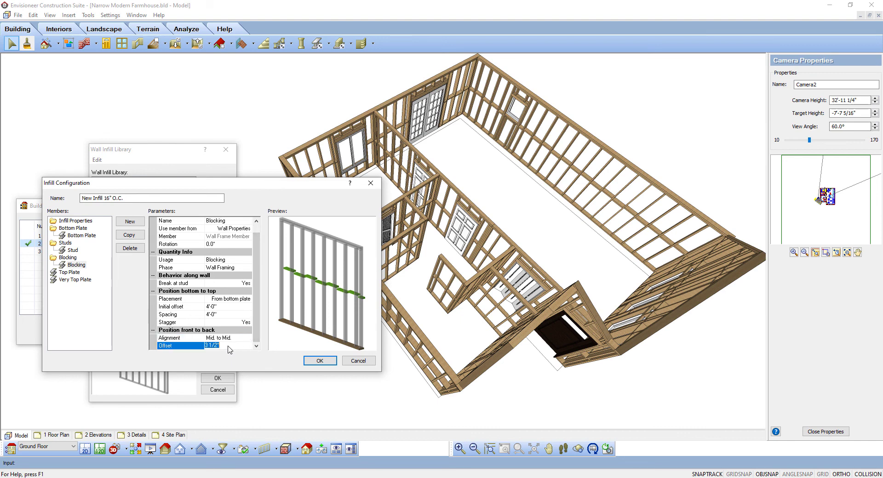
{"action": "left_click", "coordinate": [229, 346]}
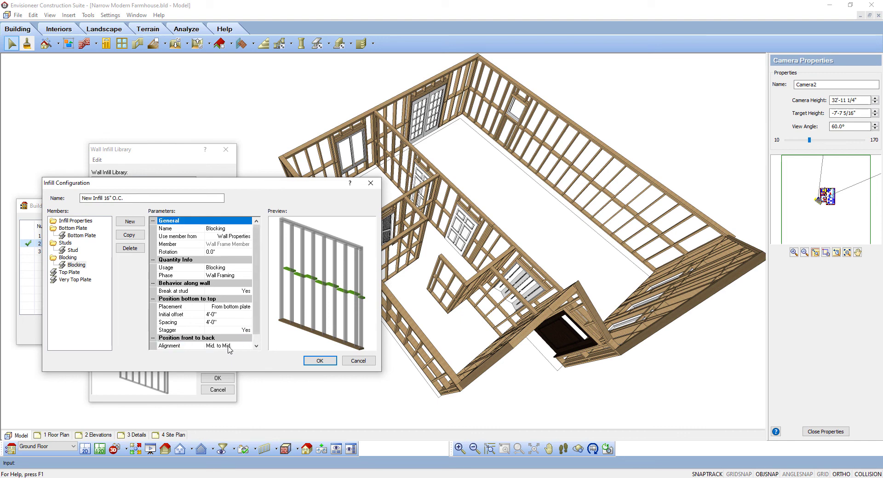
{"action": "scroll", "coordinate": [255, 313], "scroll_direction": "down", "scroll_amount": 1}
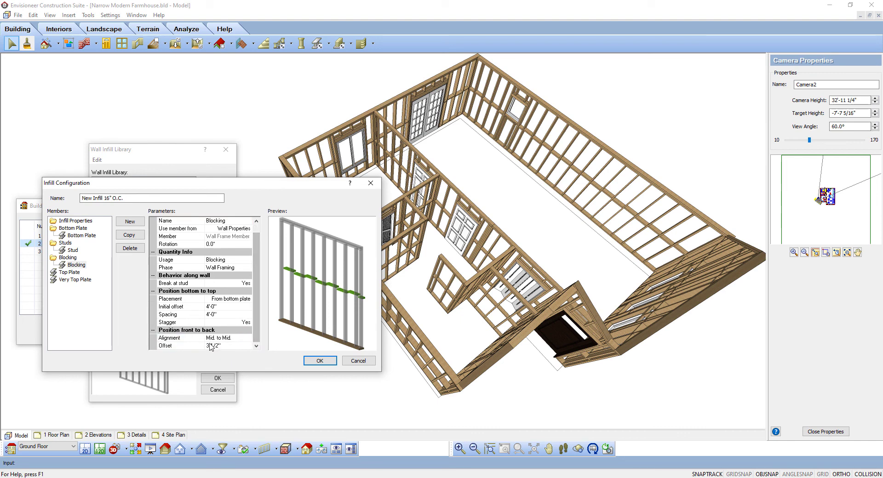
- Set the blocking's front-to-back offset to 0 and accept the New Infill 16" O.C. configuration
{"action": "left_click", "coordinate": [209, 346]}
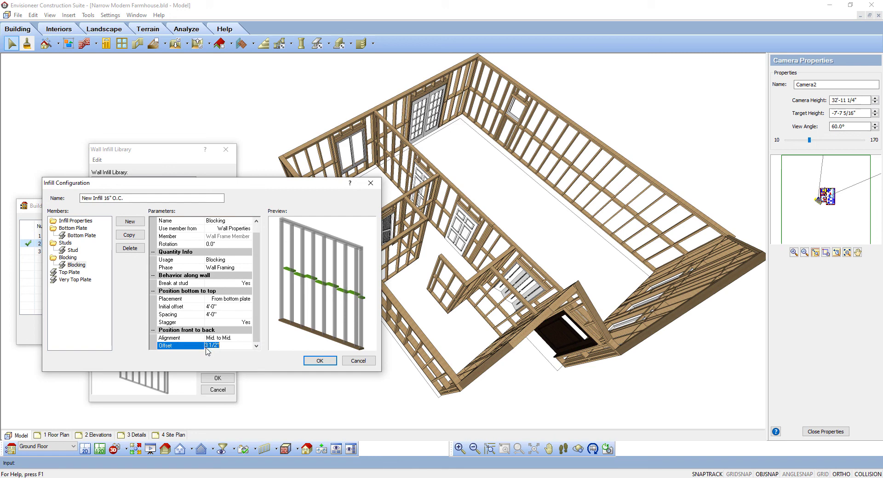
{"action": "left_click", "coordinate": [206, 348]}
{"action": "double_click", "coordinate": [206, 349]}
{"action": "type", "text": "0"}
{"action": "key", "text": "Return"}
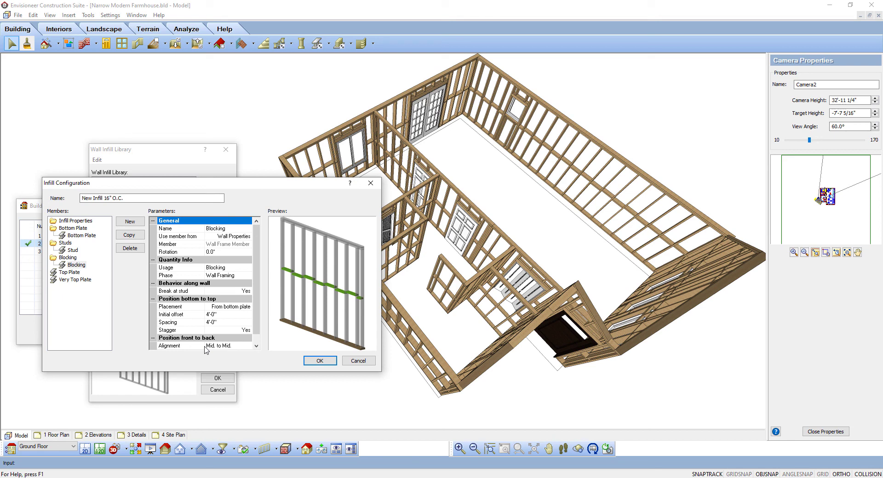
{"action": "left_click", "coordinate": [319, 361]}
{"action": "left_click", "coordinate": [319, 361]}
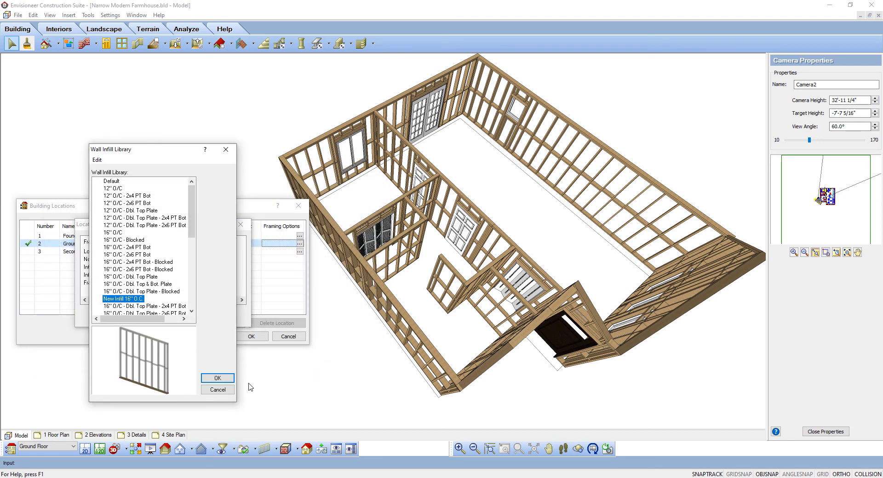